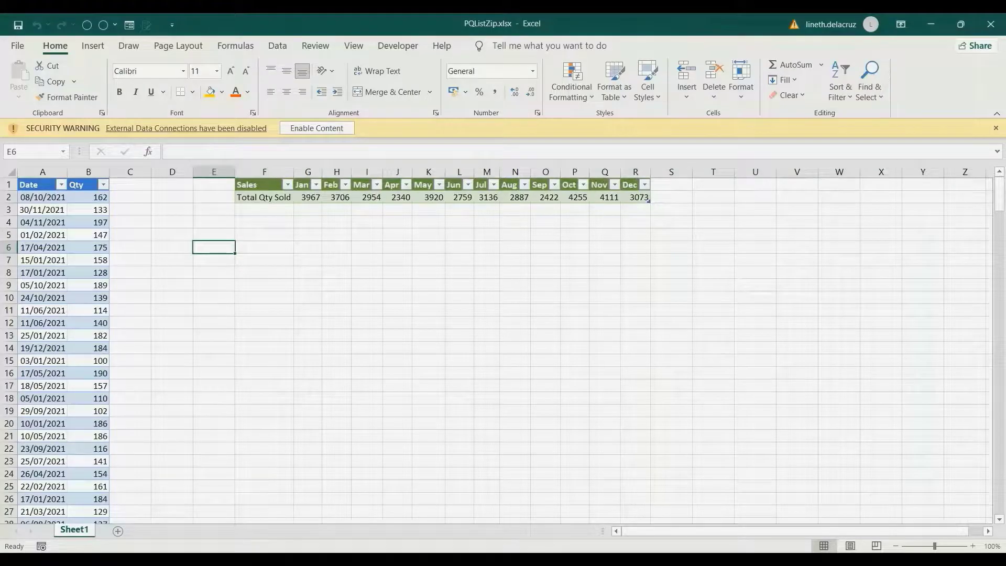
left_click_drag(265, 172, 636, 172)
key("ctrl+a")
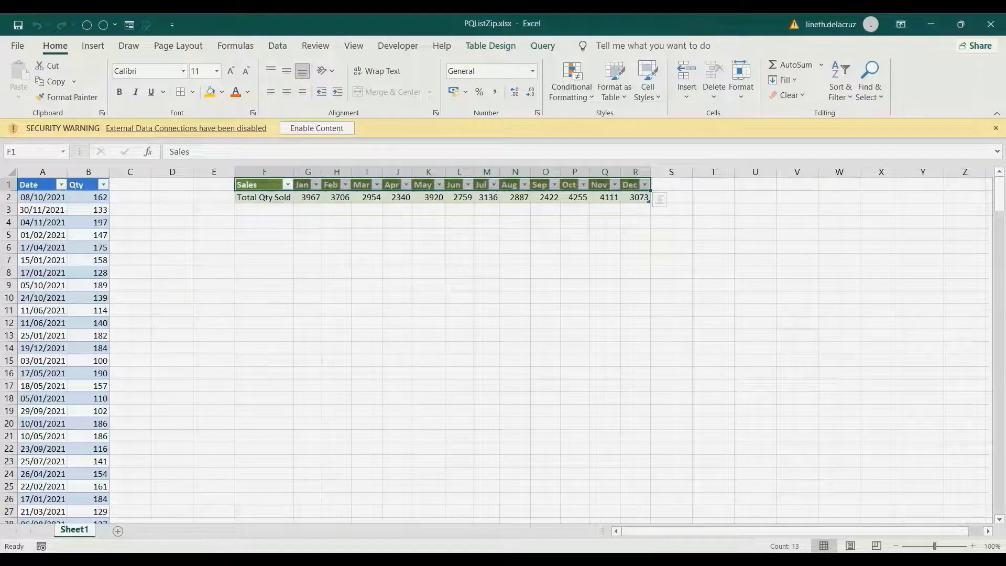
left_click(42, 172)
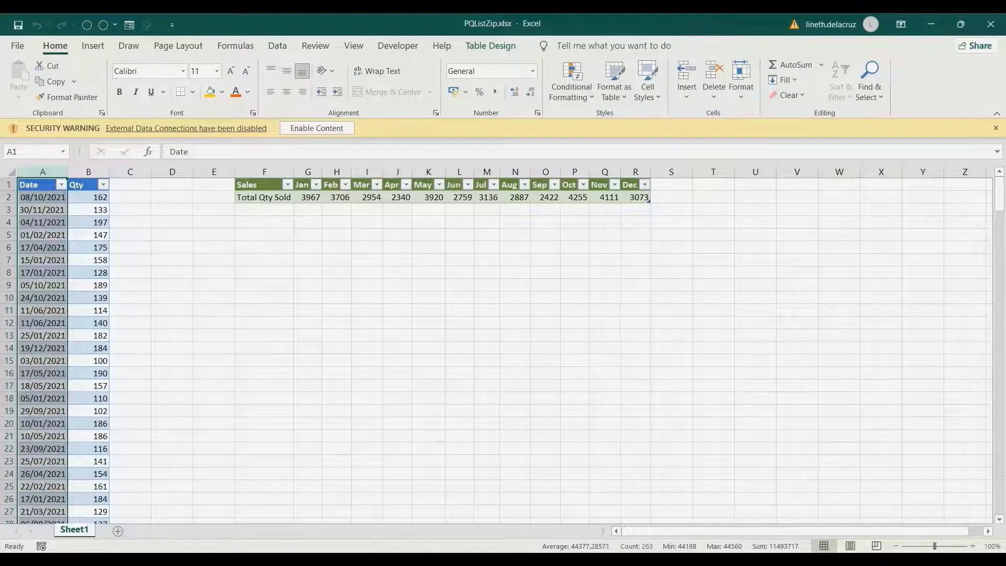
Step: Switch to the Book2 workbook and load the range A1:B263 with headers as a table into Power Query
left_click(470, 559)
left_click(609, 508)
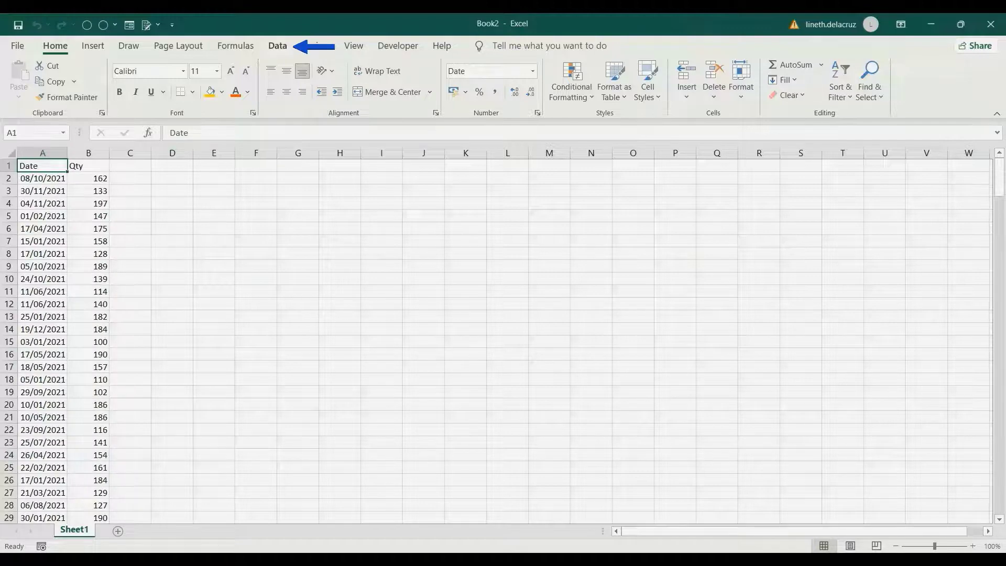
left_click(277, 46)
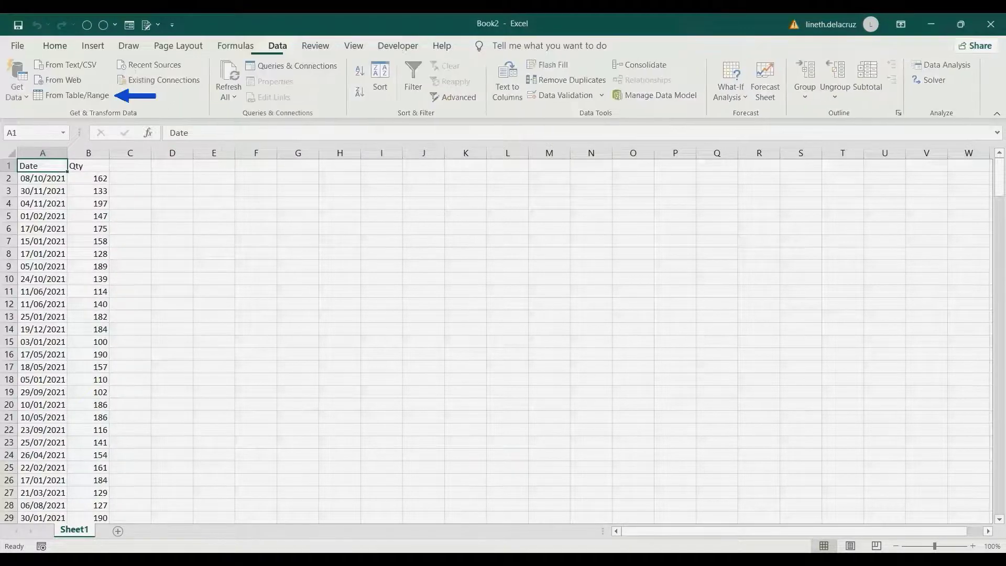
left_click(73, 95)
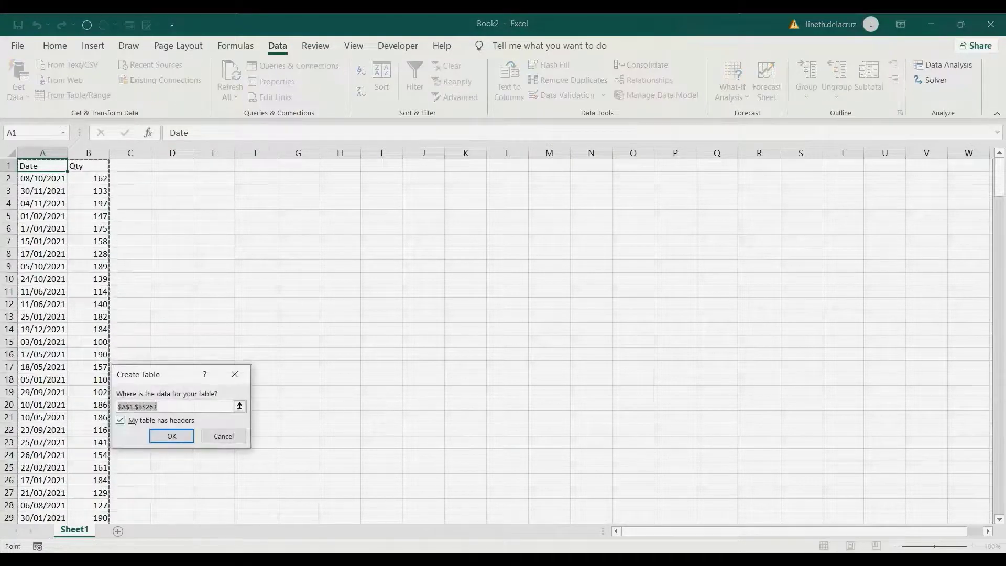
left_click(170, 436)
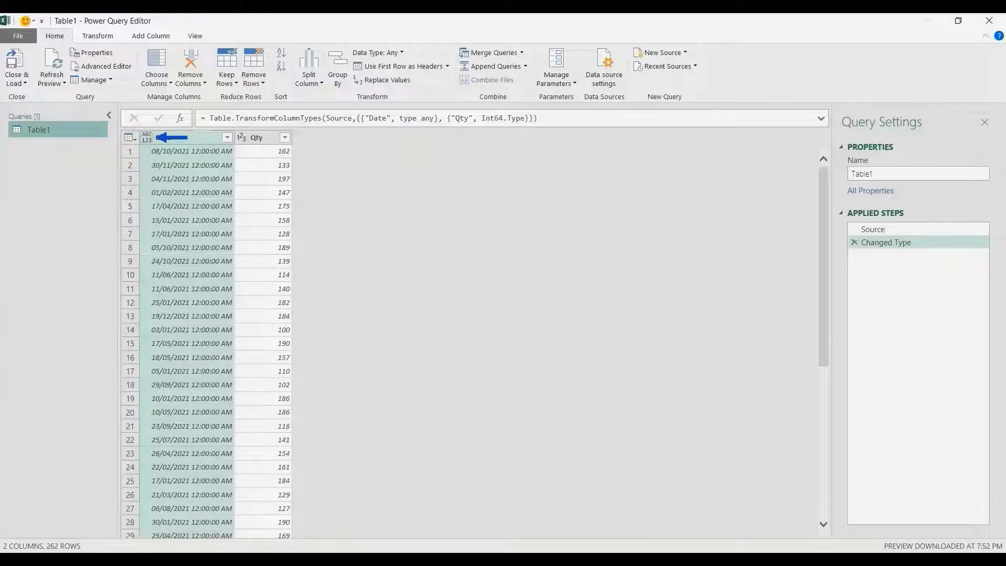
Step: Set the Date column's data type to Date and add a column with the name of the month
left_click(147, 137)
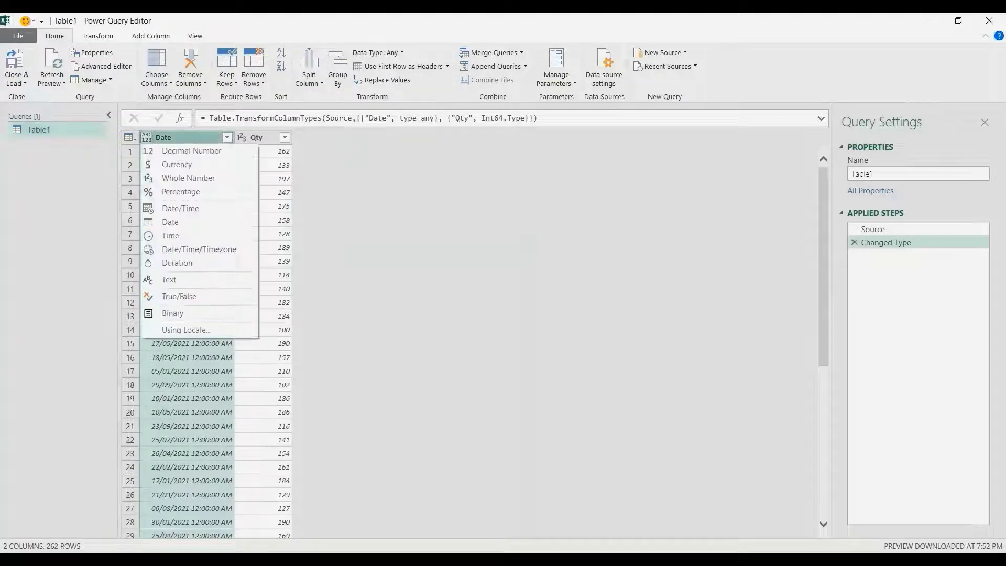
left_click(171, 222)
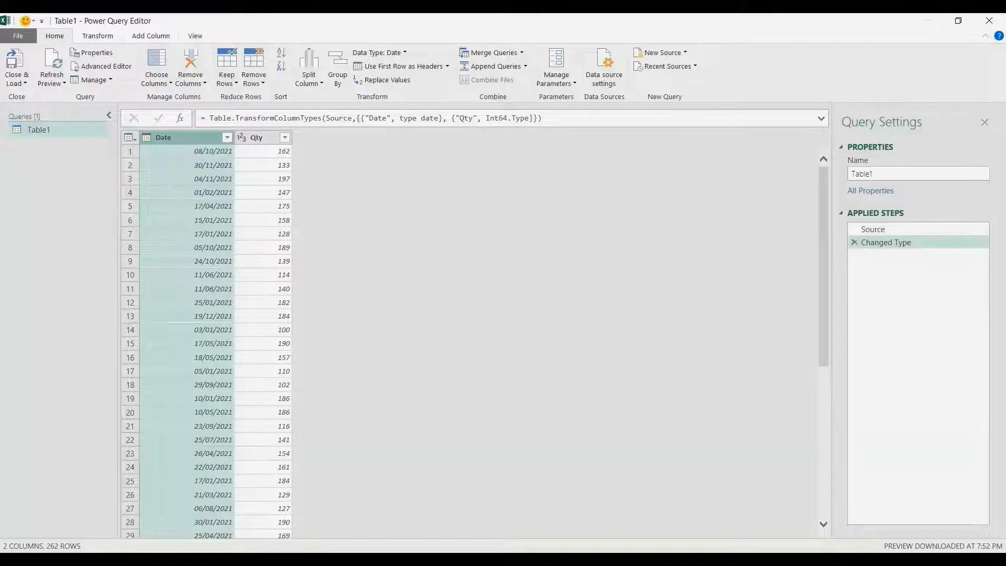
left_click(150, 36)
left_click(469, 68)
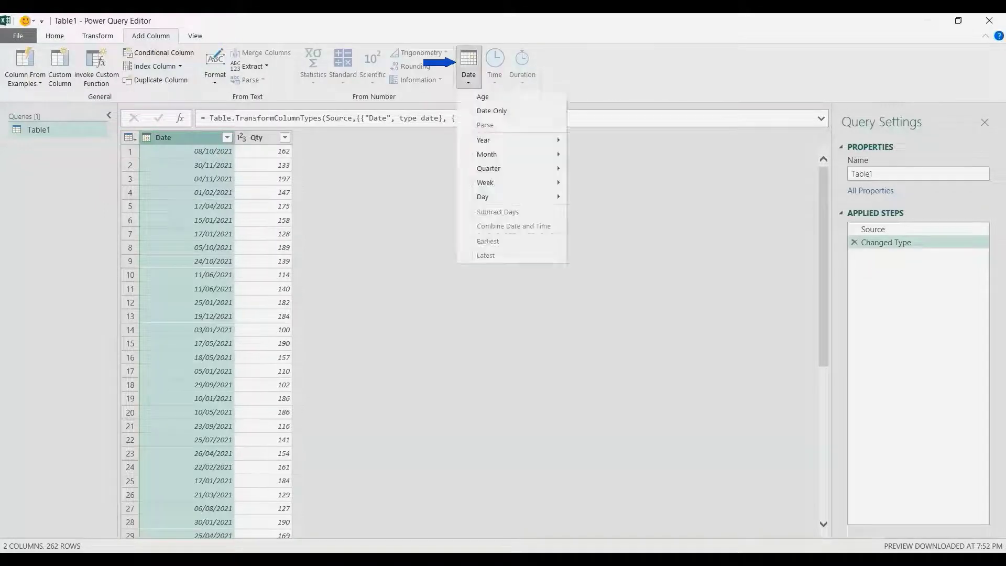
mouse_move(487, 154)
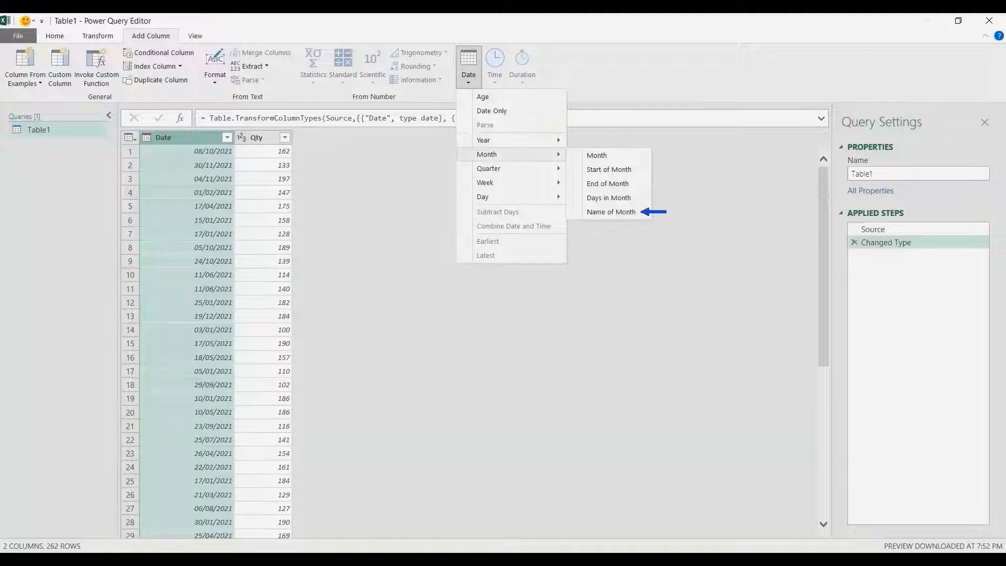
left_click(611, 211)
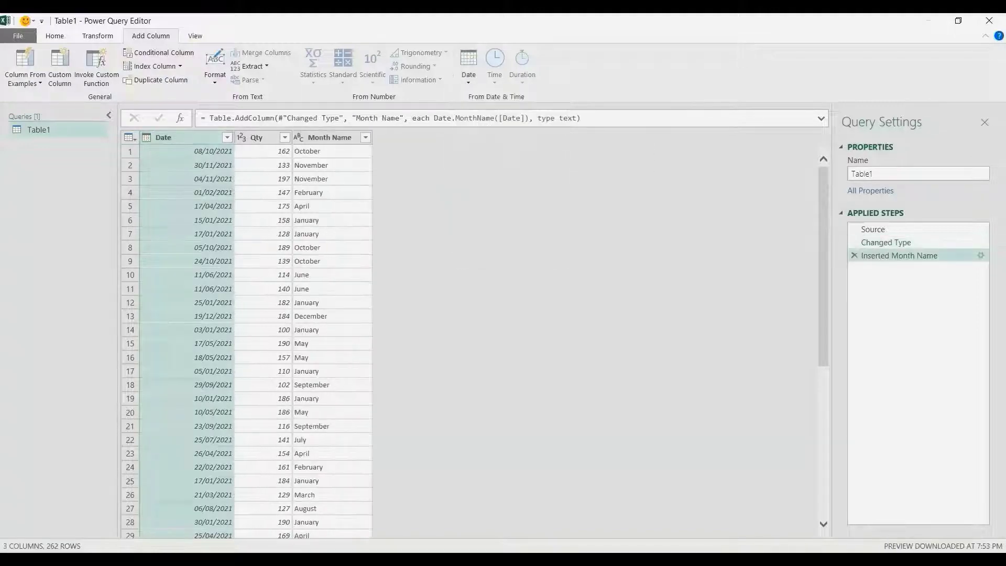
Step: Transform the Date column's values into month numbers
left_click(329, 137)
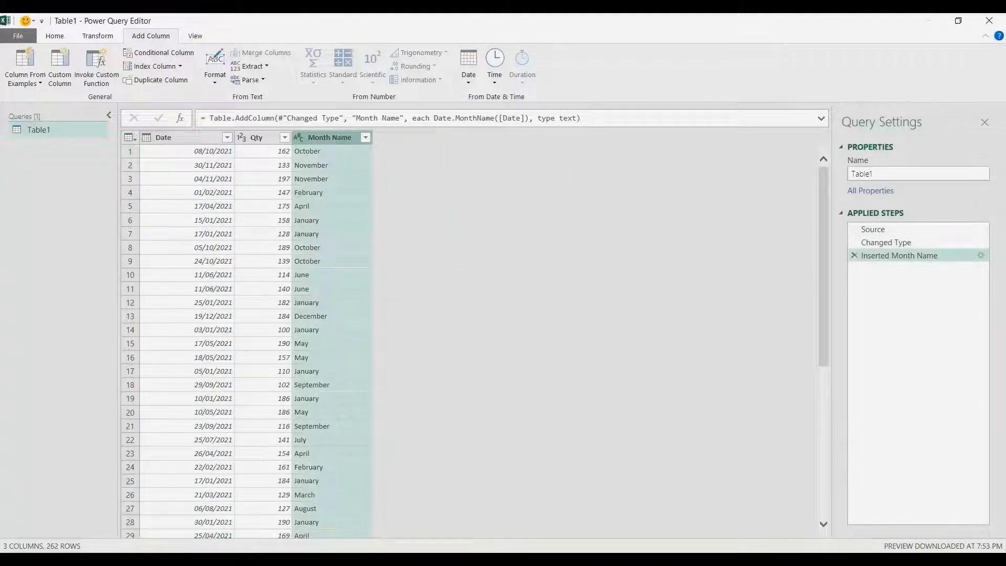
left_click(184, 137)
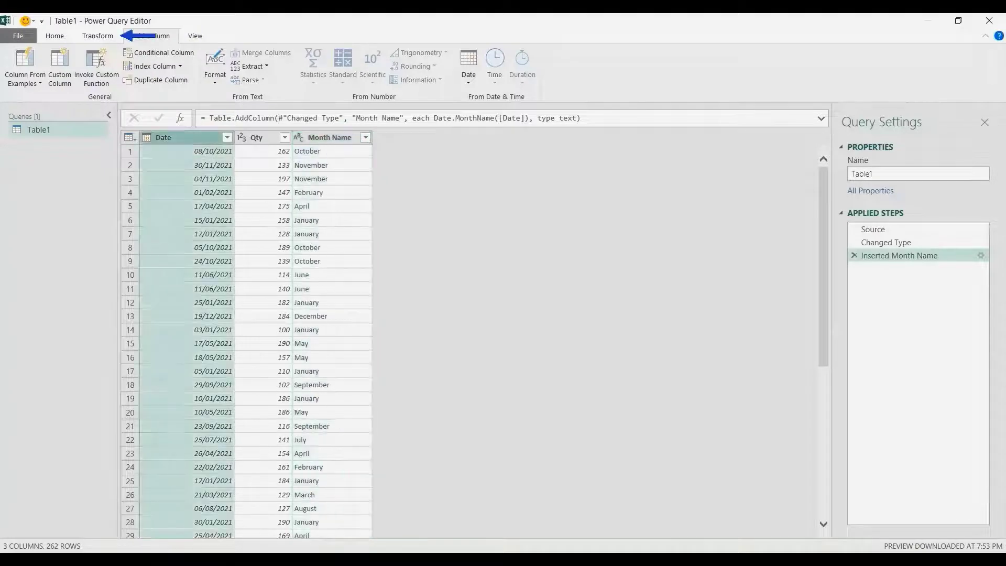
left_click(97, 36)
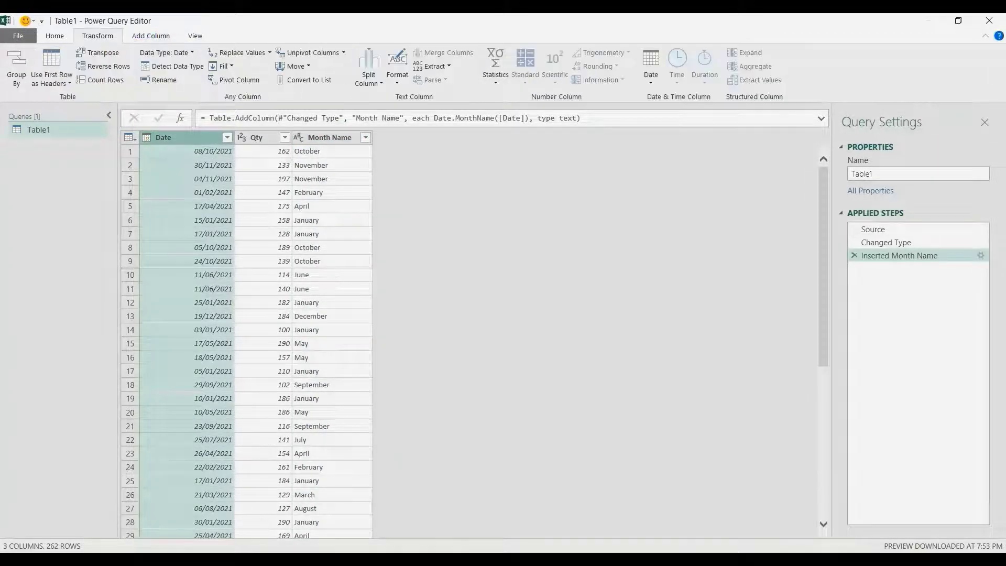
left_click(651, 73)
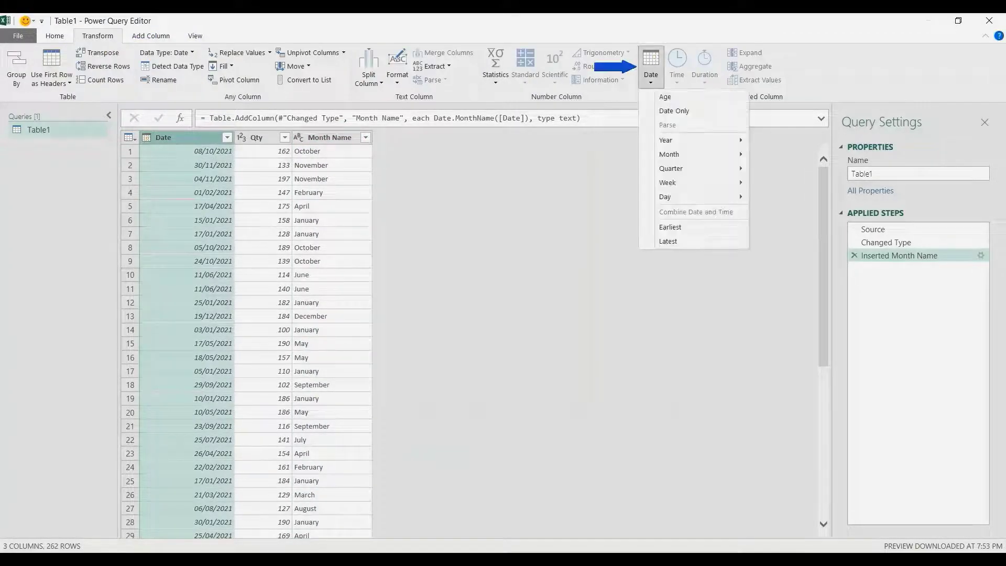
mouse_move(682, 154)
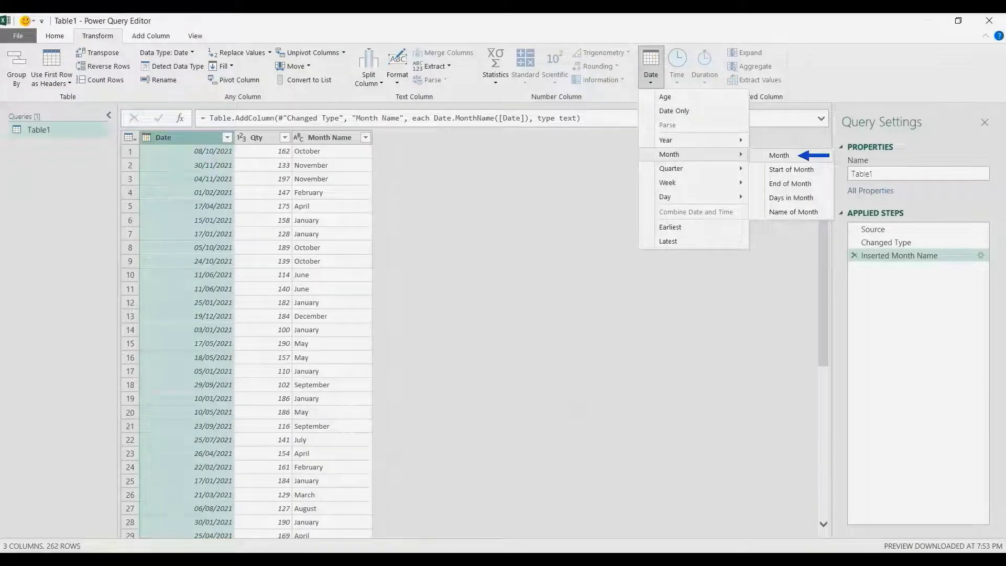
left_click(779, 155)
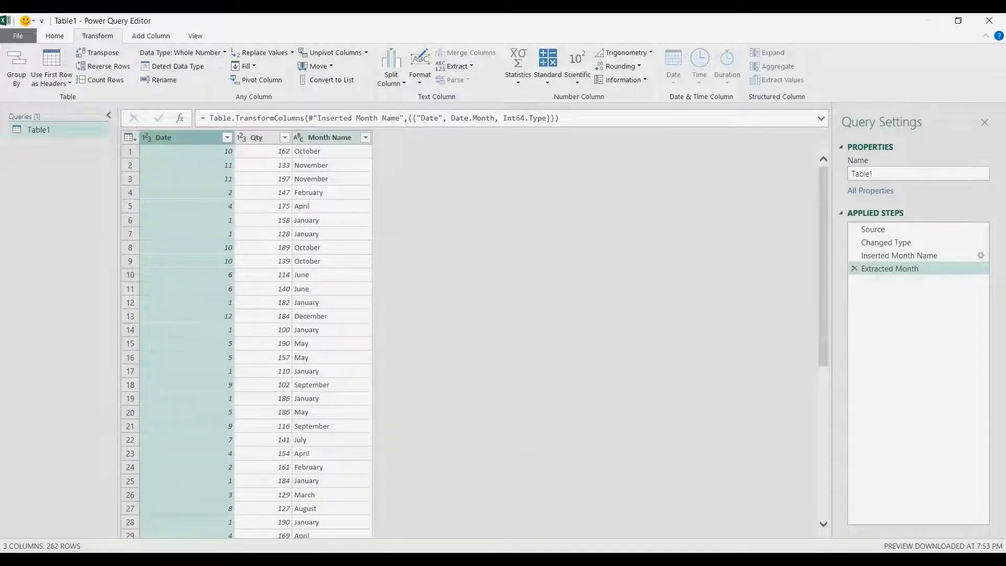
Step: Group the rows by Date and Month Name with the All Rows operation, and sort the result ascending by Date
key("ctrl+a")
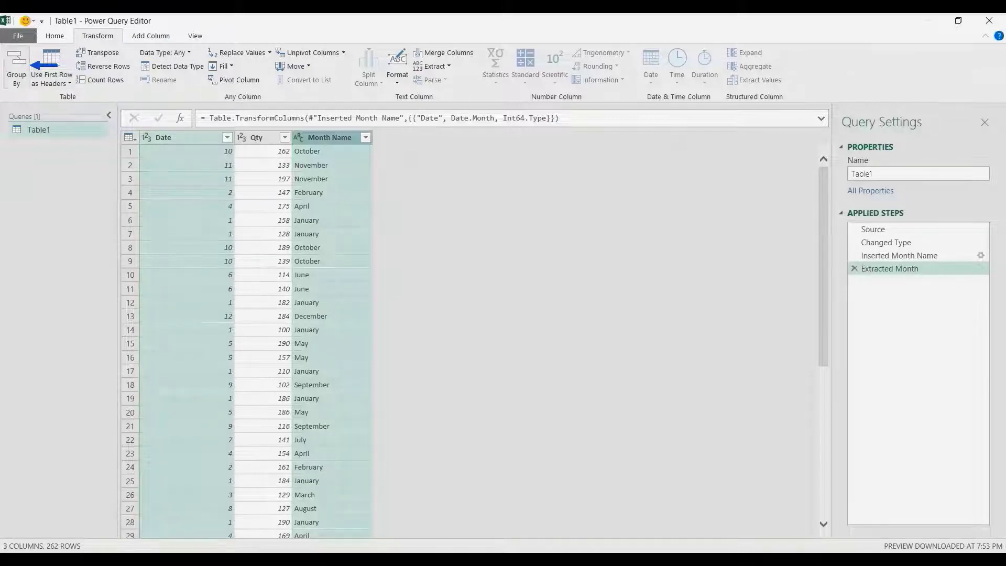
left_click(17, 68)
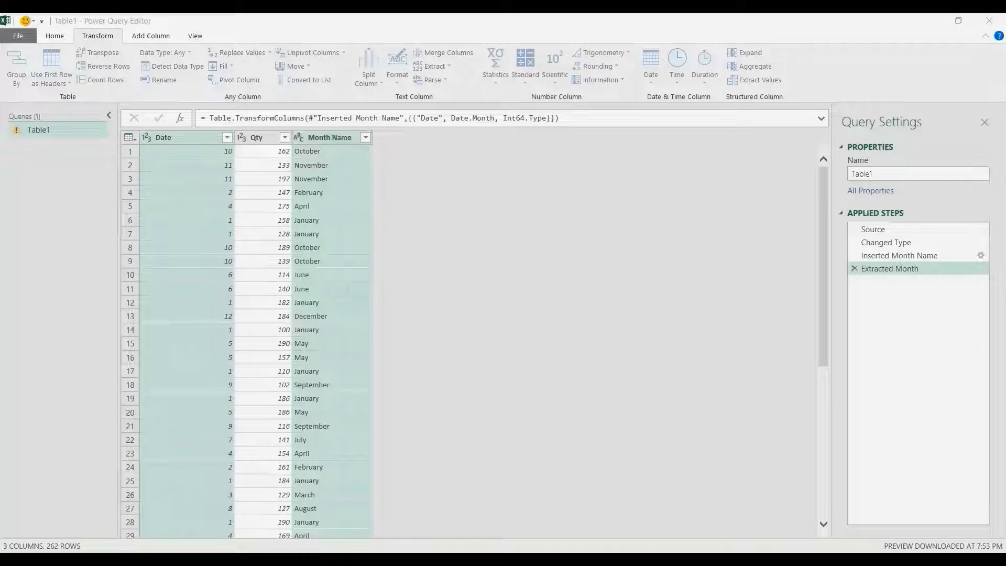
left_click(483, 327)
left_click(456, 432)
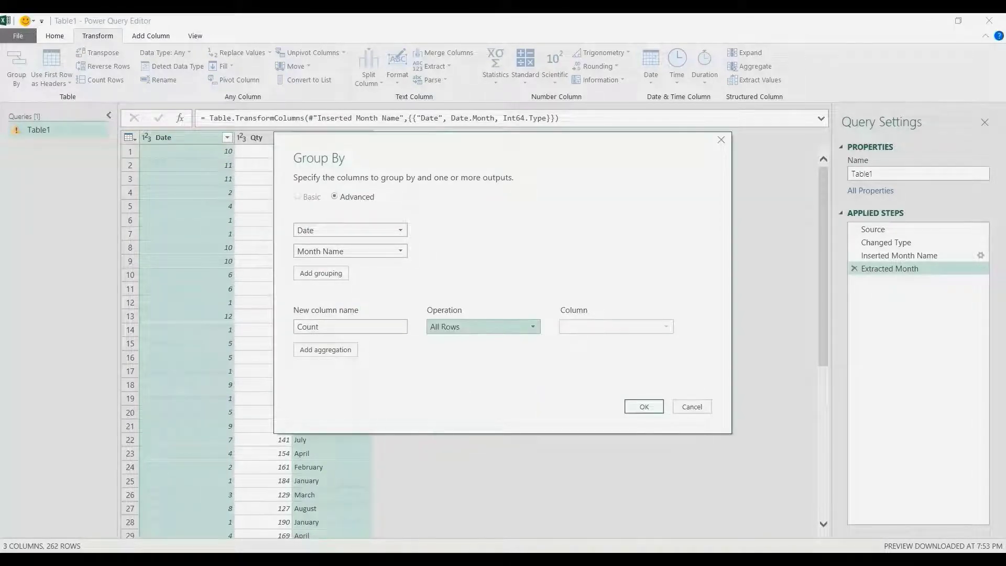
left_click(644, 407)
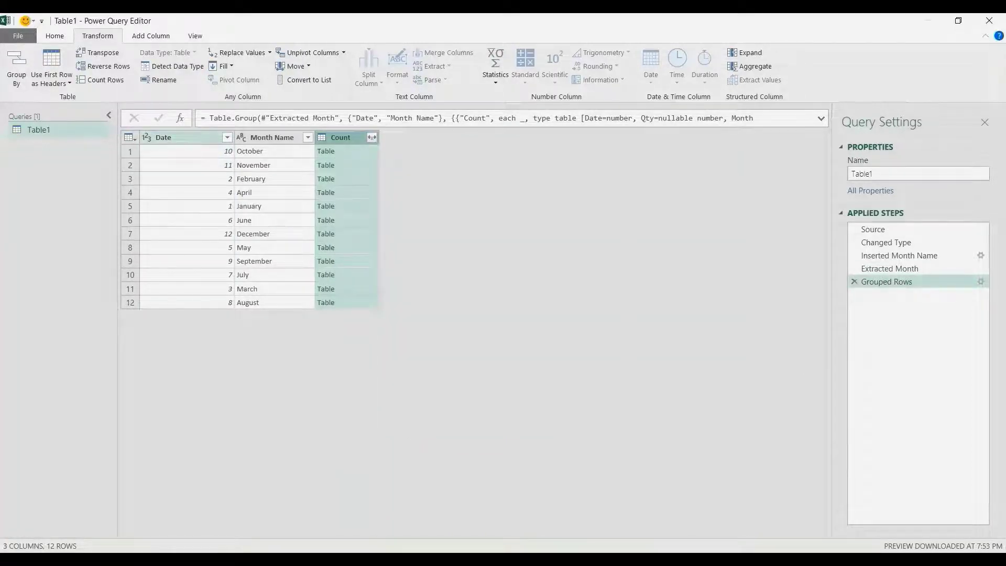
left_click(227, 137)
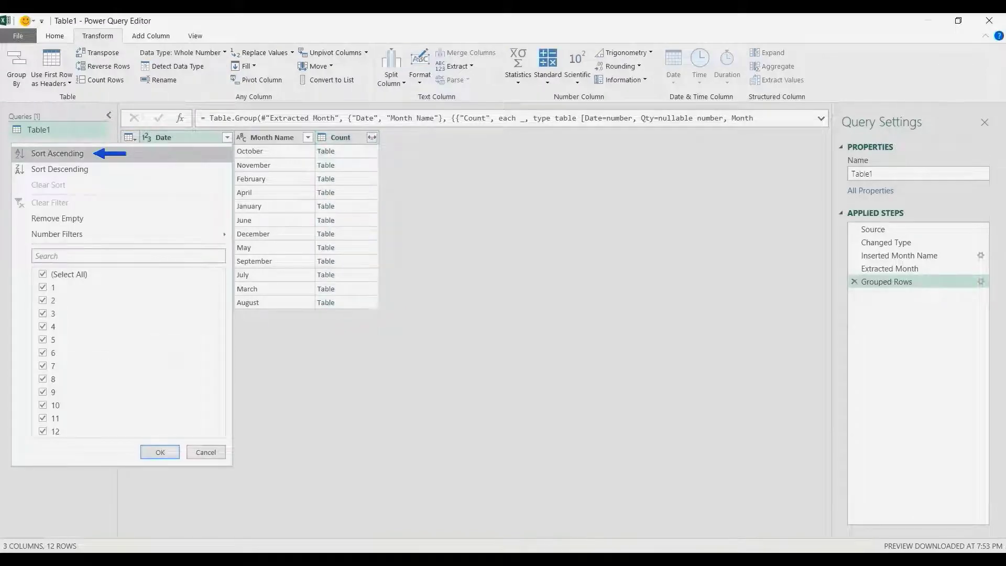
left_click(57, 153)
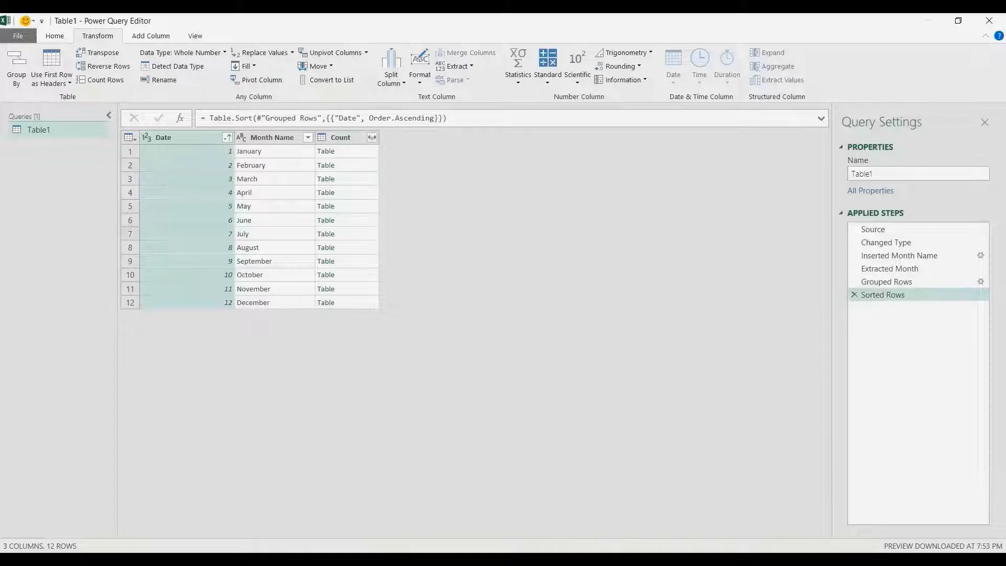
Step: Aggregate the Count column's nested tables to Sum of Qty without using the original column name as prefix
left_click(372, 137)
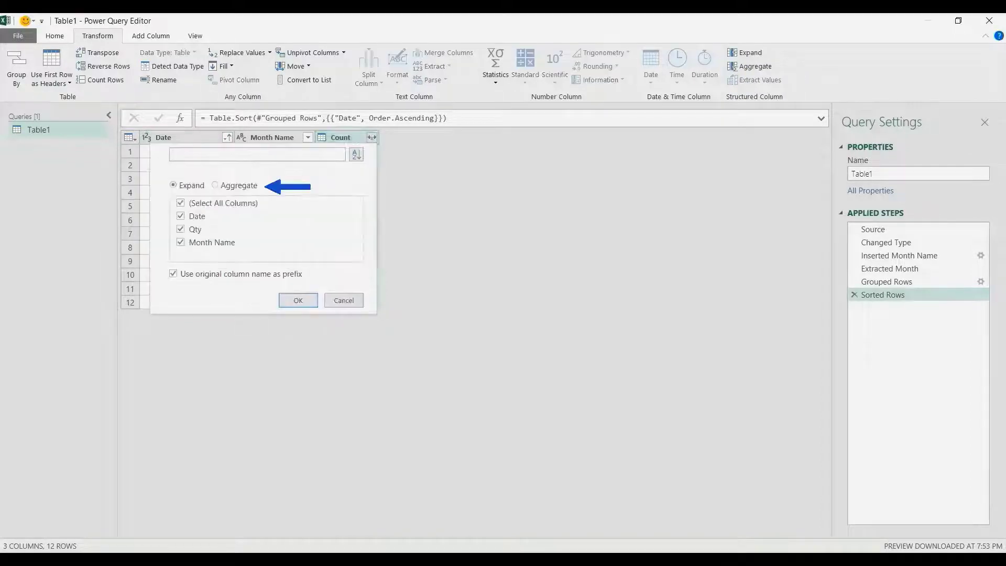
left_click(215, 185)
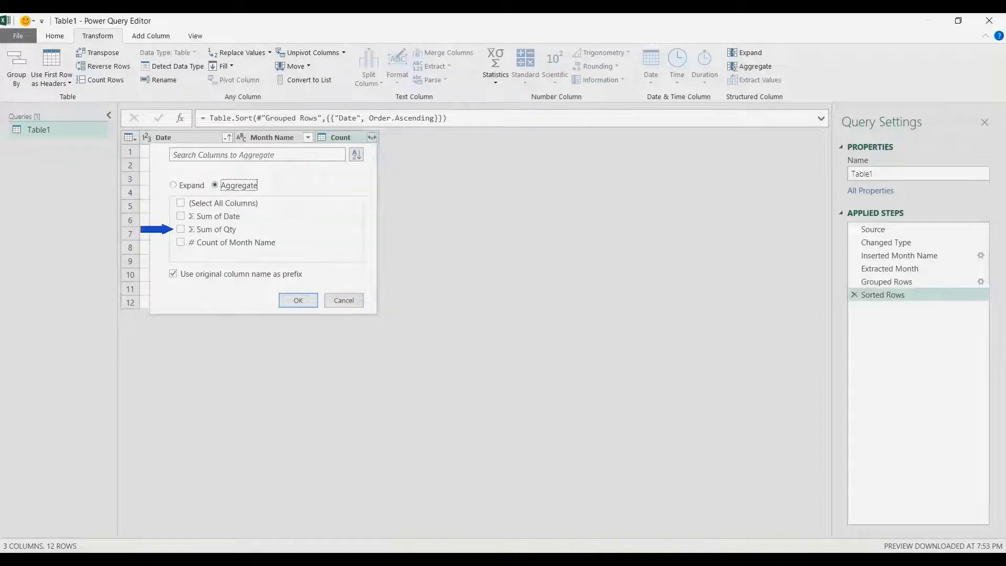
left_click(181, 229)
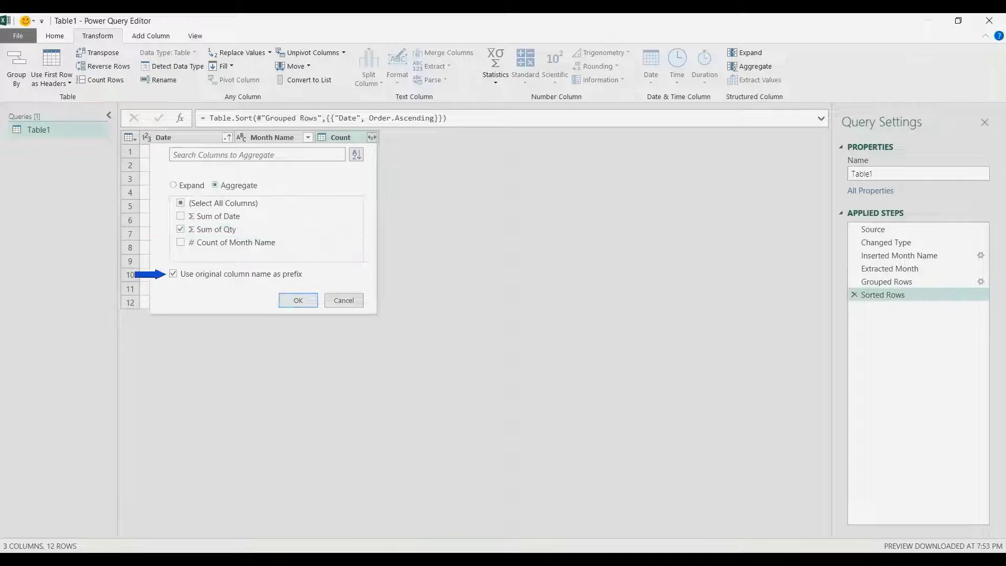
left_click(173, 273)
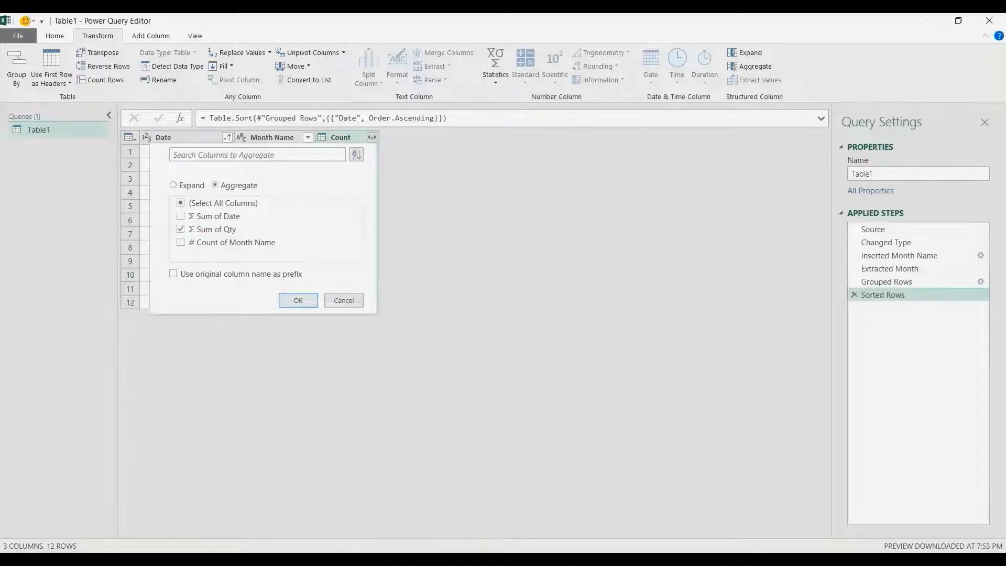
key("Return")
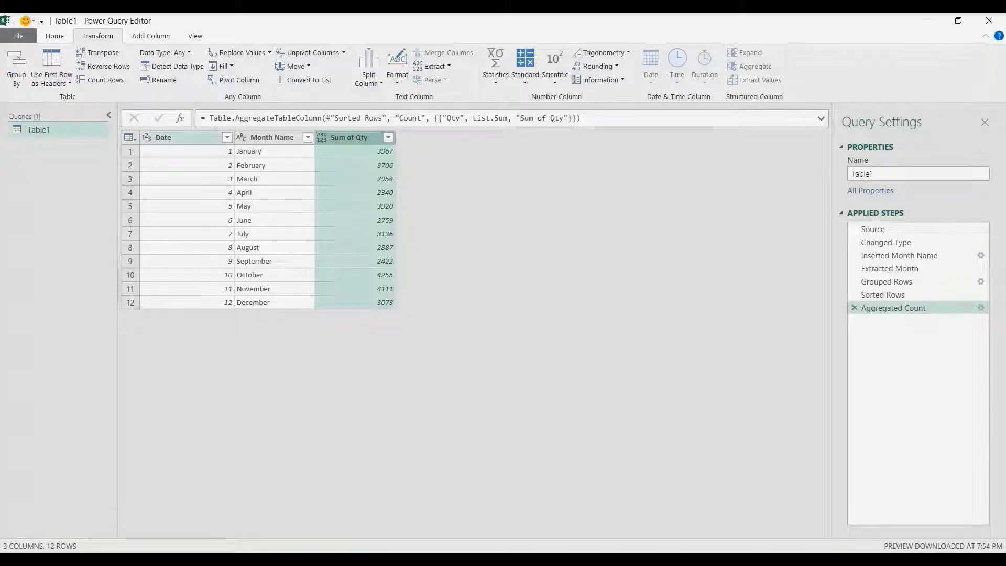
Step: Remove the Date column from the Table1 query
left_click(186, 137)
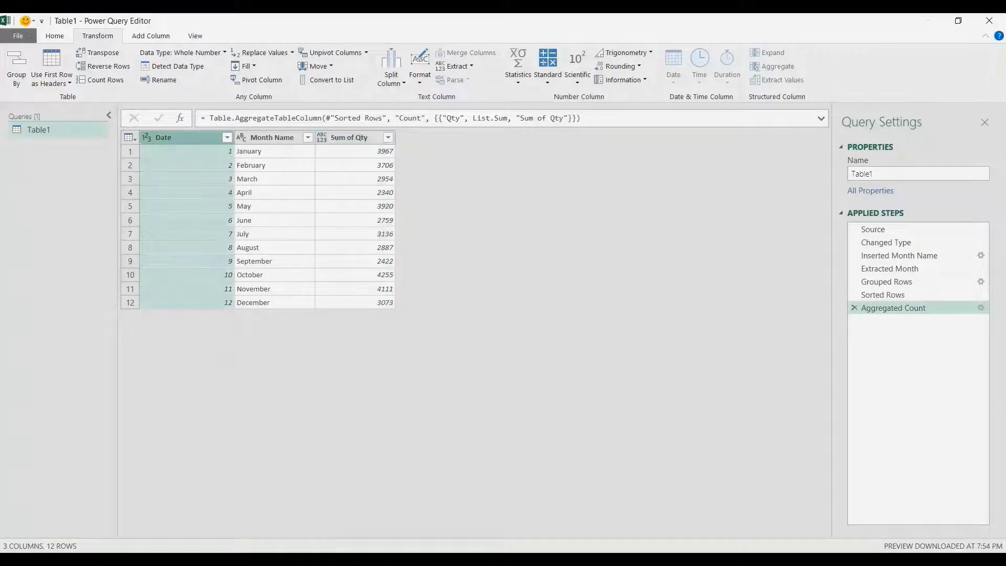
right_click(198, 137)
left_click(233, 160)
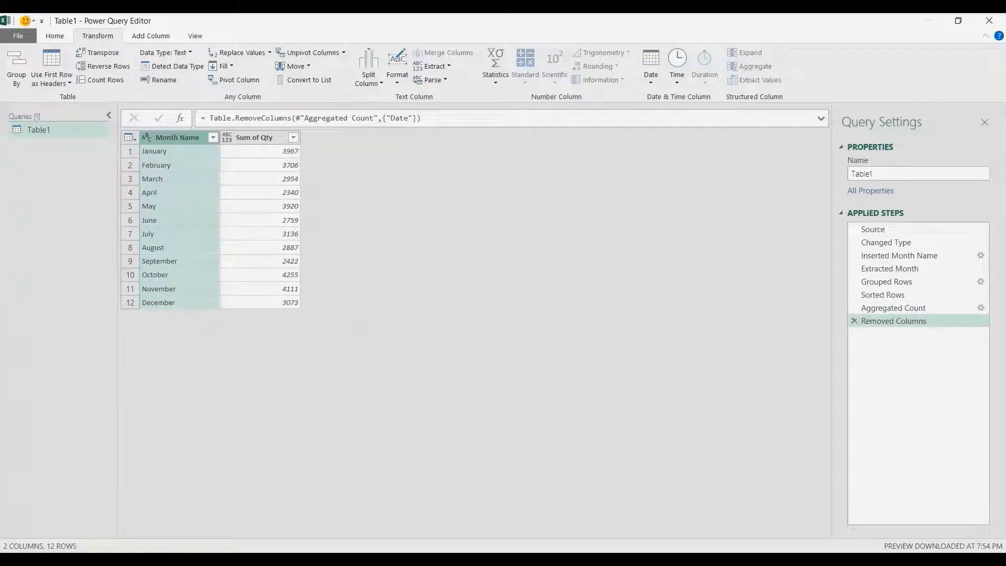
Step: Duplicate the Table1 query and drill down into the copy's Month Name column to get a list
right_click(56, 131)
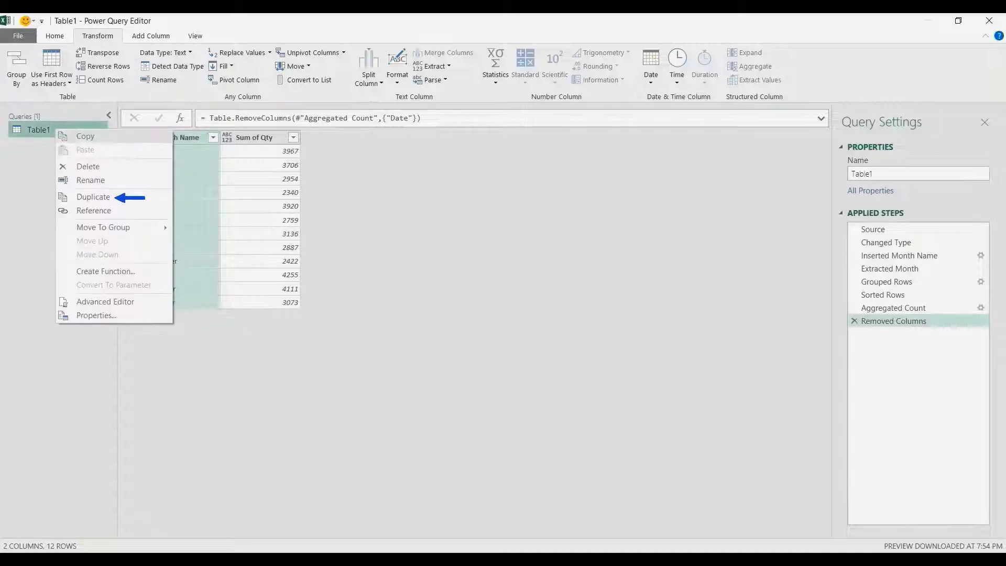
left_click(93, 197)
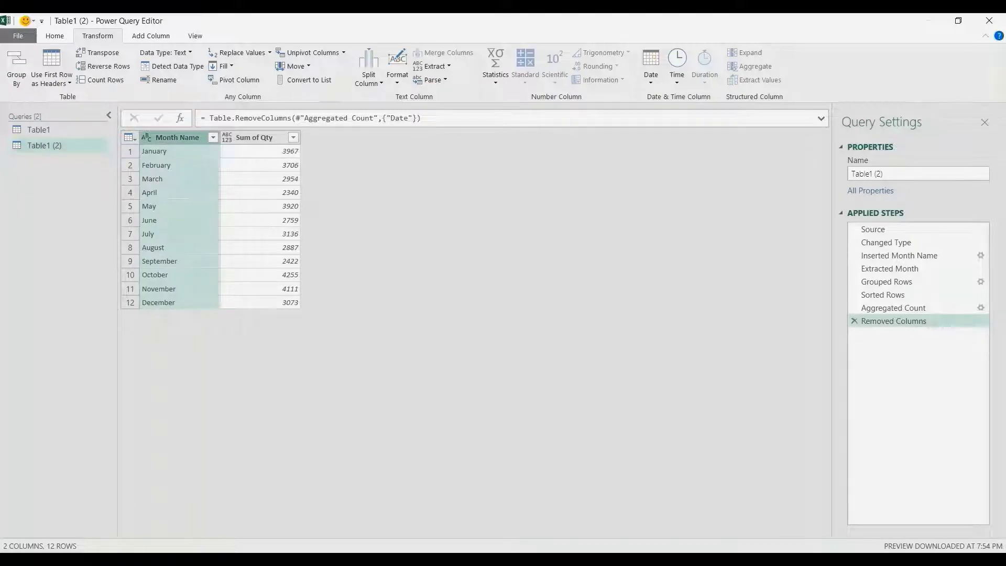
right_click(176, 138)
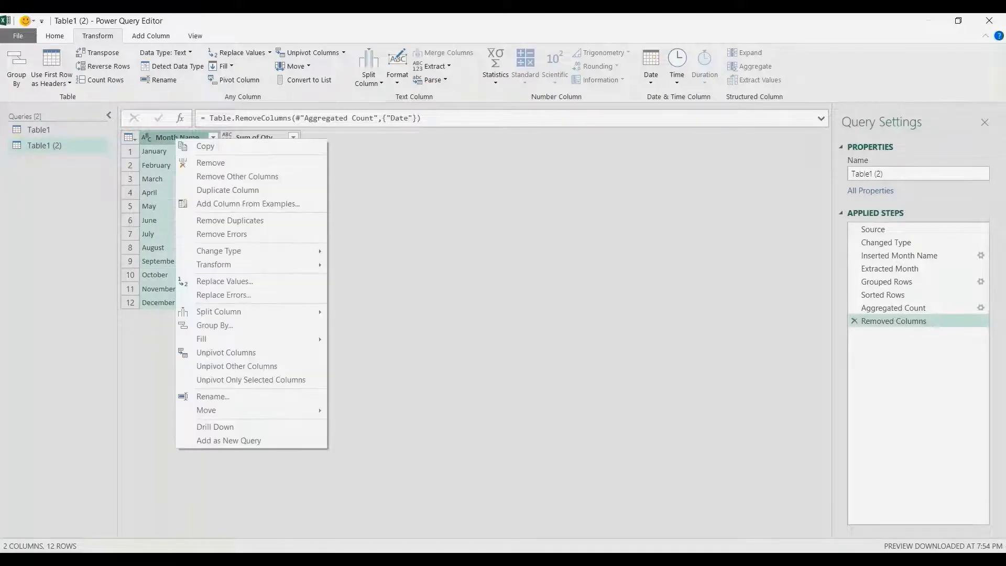
left_click(215, 427)
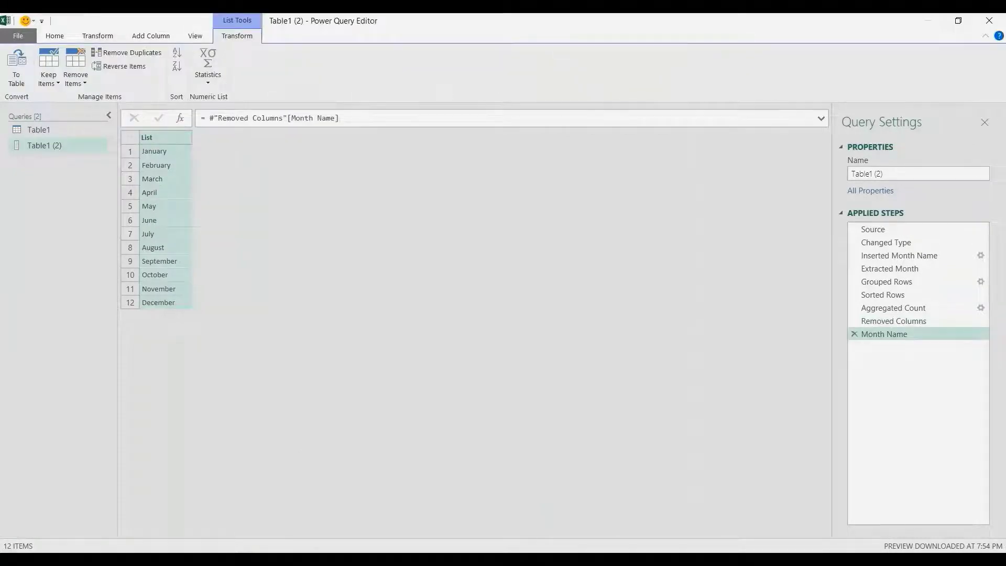
Step: Rename the month list query as LongNames and duplicate it
left_click(867, 173)
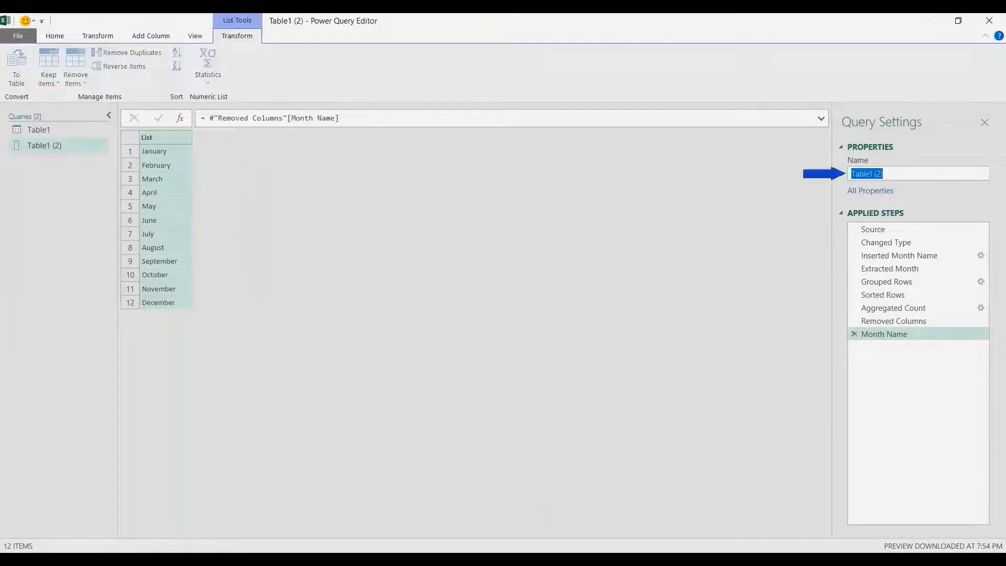
type("LongNames")
key("Return")
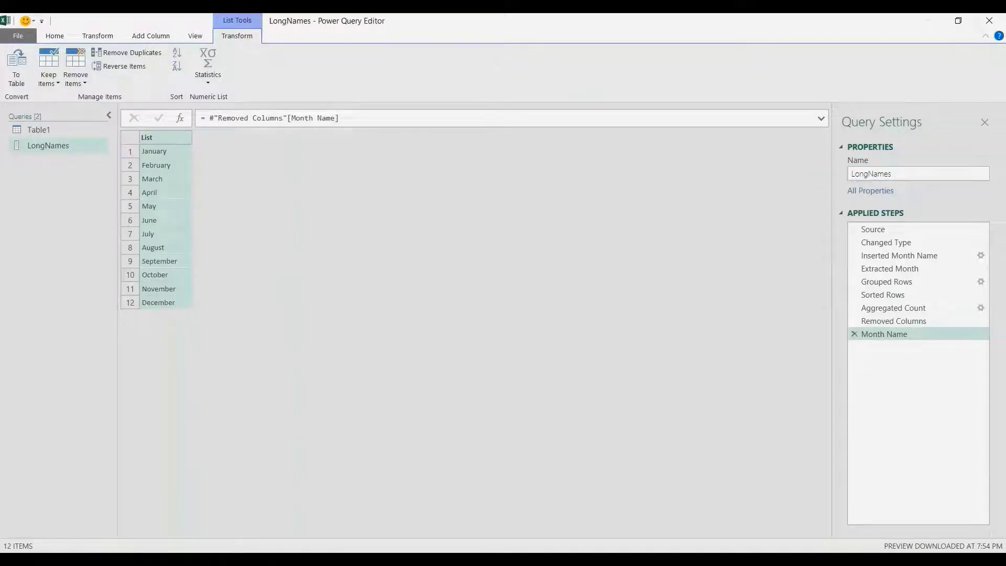
right_click(61, 147)
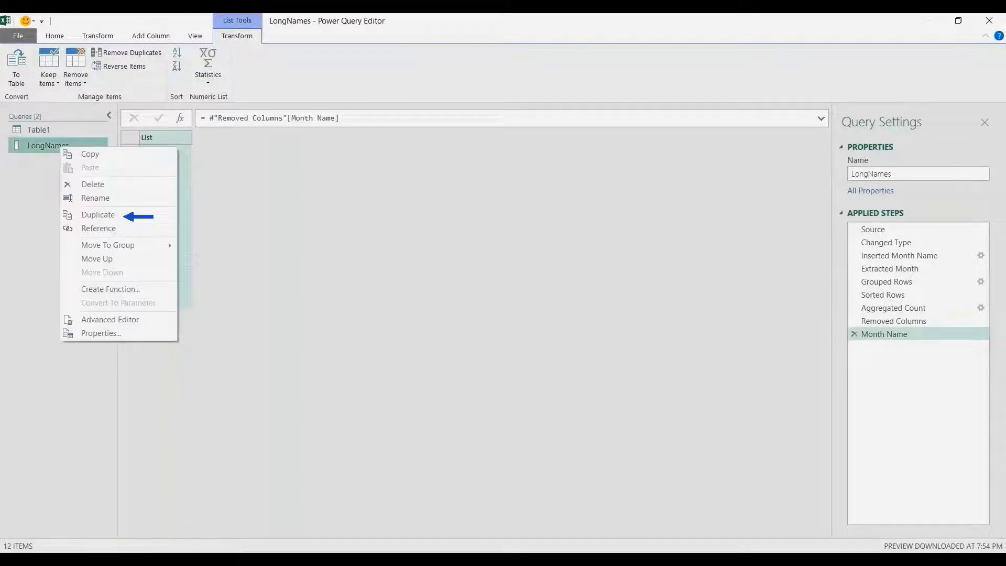
left_click(98, 215)
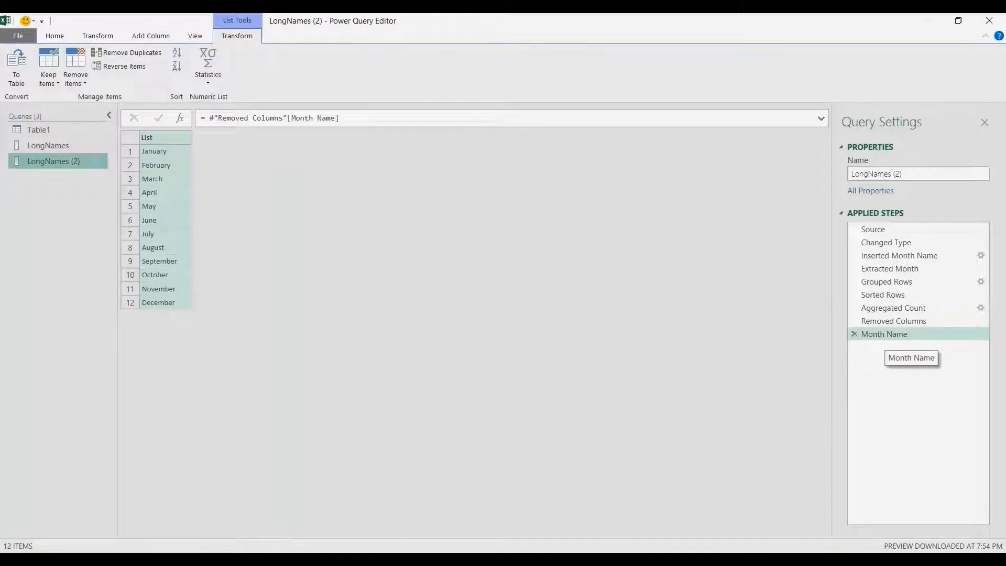
Step: In the duplicate, insert a step after Month Name with the formula = List.Transform( #"Month Name", each Text.Start( _, 3))
right_click(887, 336)
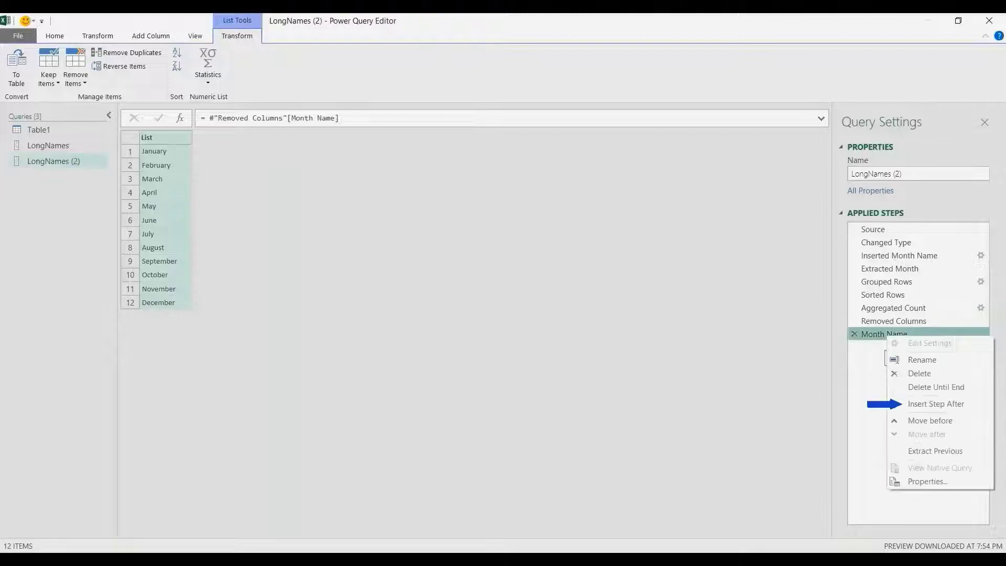
left_click(902, 404)
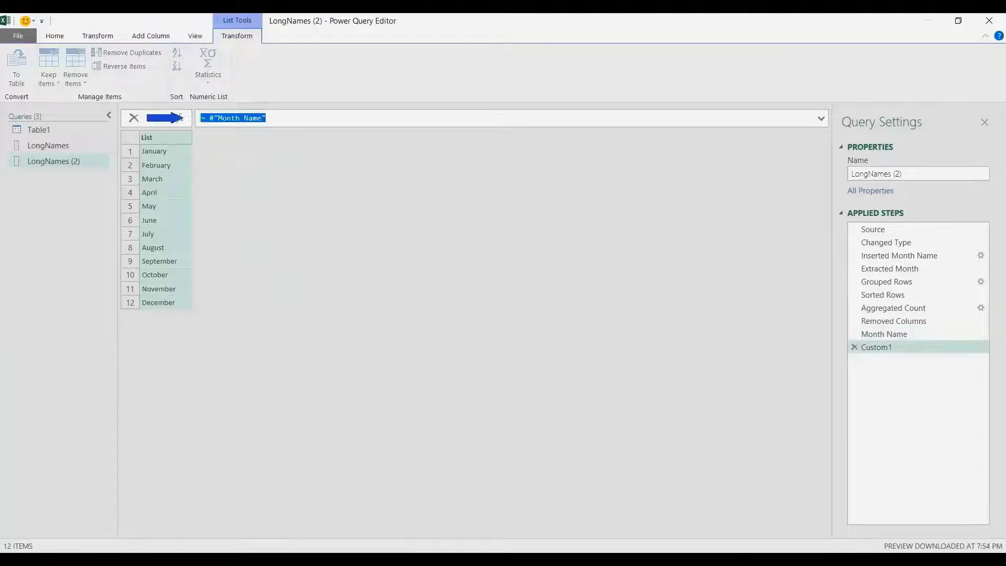
left_click(204, 118)
type("List.Tre")
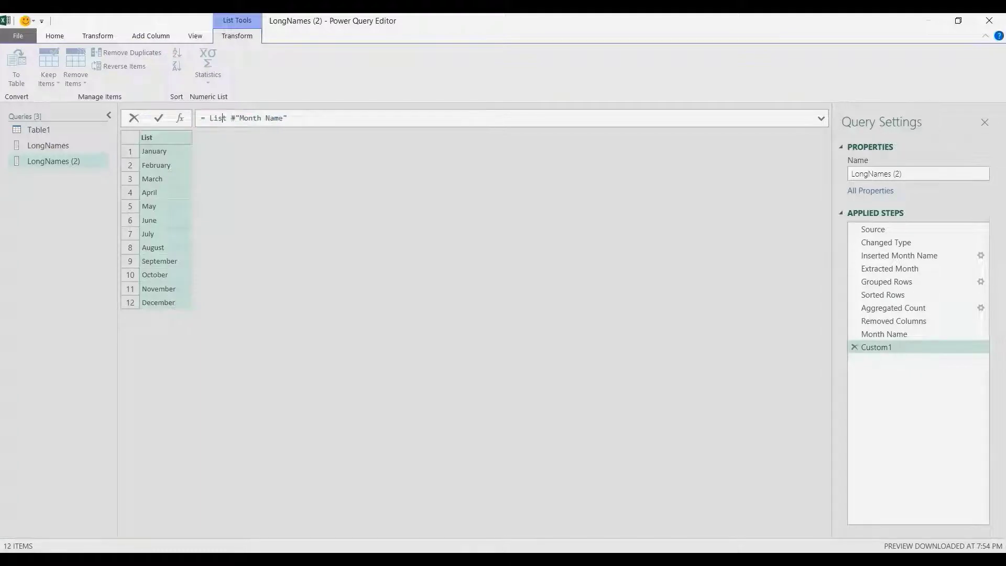
key("BackSpace")
key("BackSpace")
key("BackSpace")
type("Transform(")
left_click_drag(334, 118, 278, 118)
left_click(311, 117)
type(", each Text")
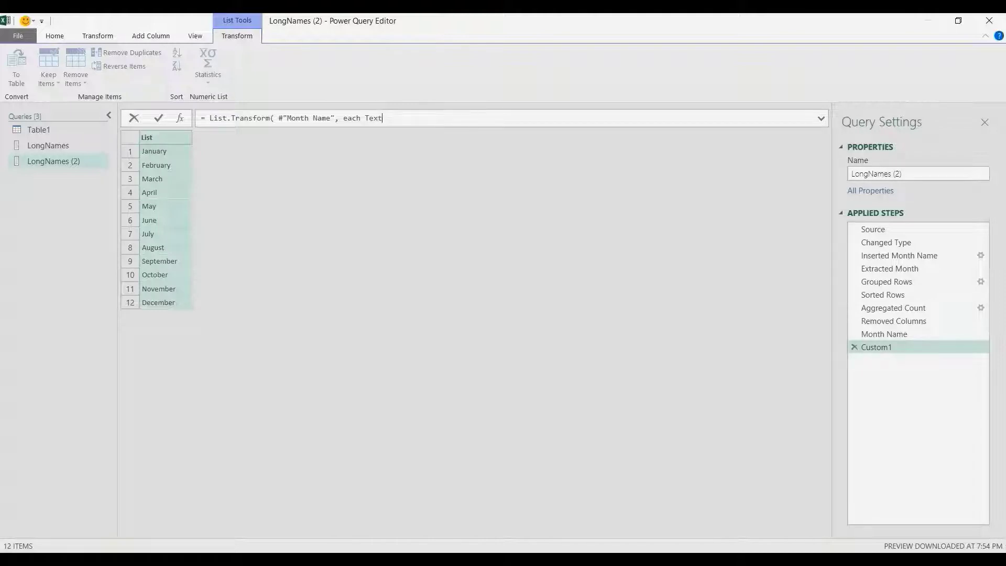
type(".Start( _")
type(", 3))")
key("Return")
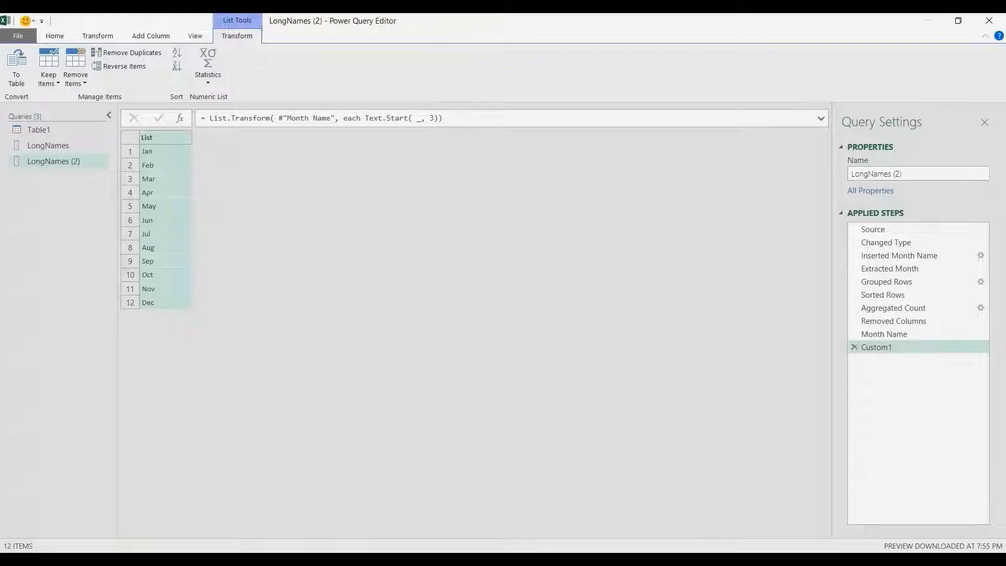
Step: Rename the query holding the three-letter month list as ShortNames
left_click(876, 174)
type("ShortNames")
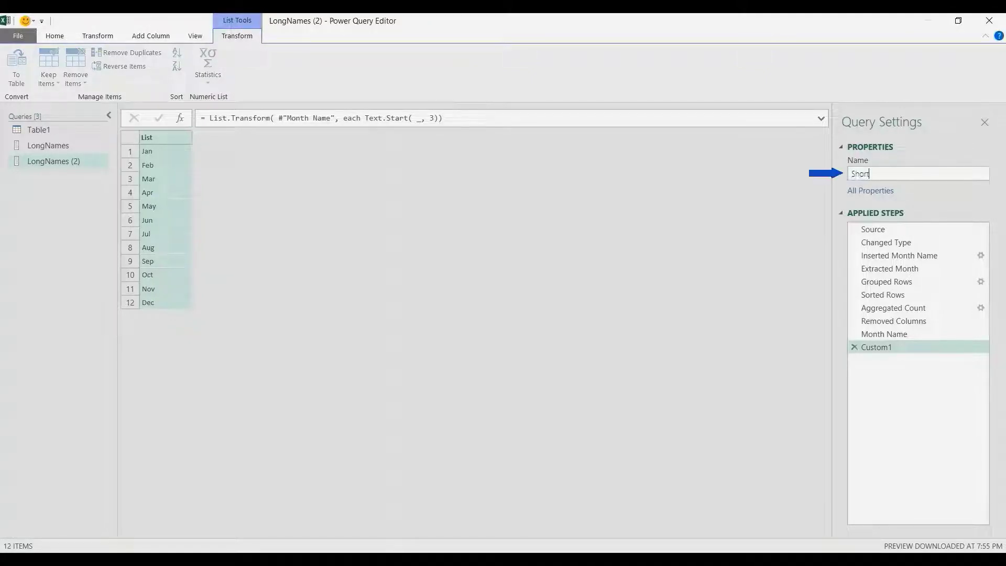
key("Return")
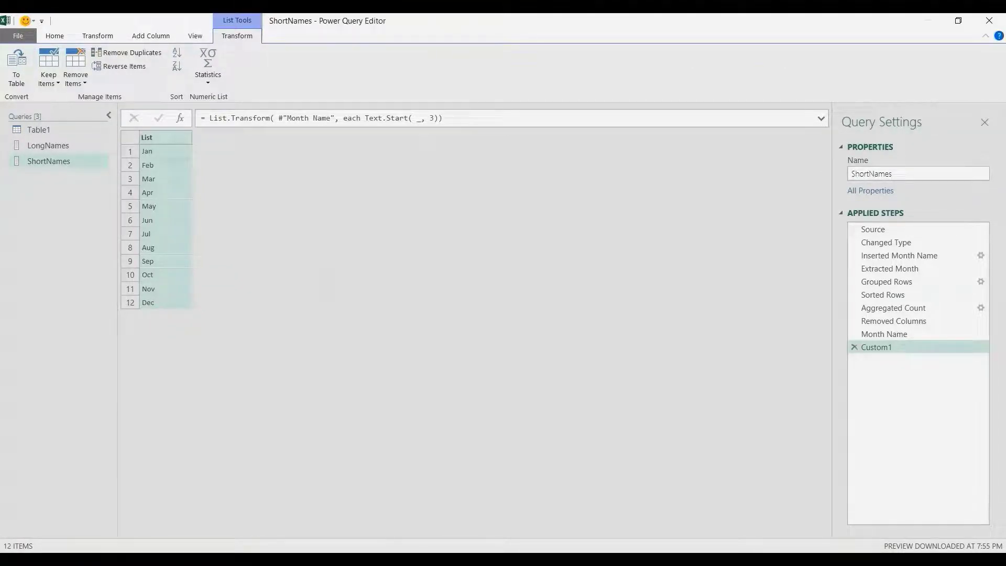
Step: Create a blank query with the formula = {LongNames, ShortNames} and preview both of its nested lists
right_click(40, 184)
mouse_move(79, 208)
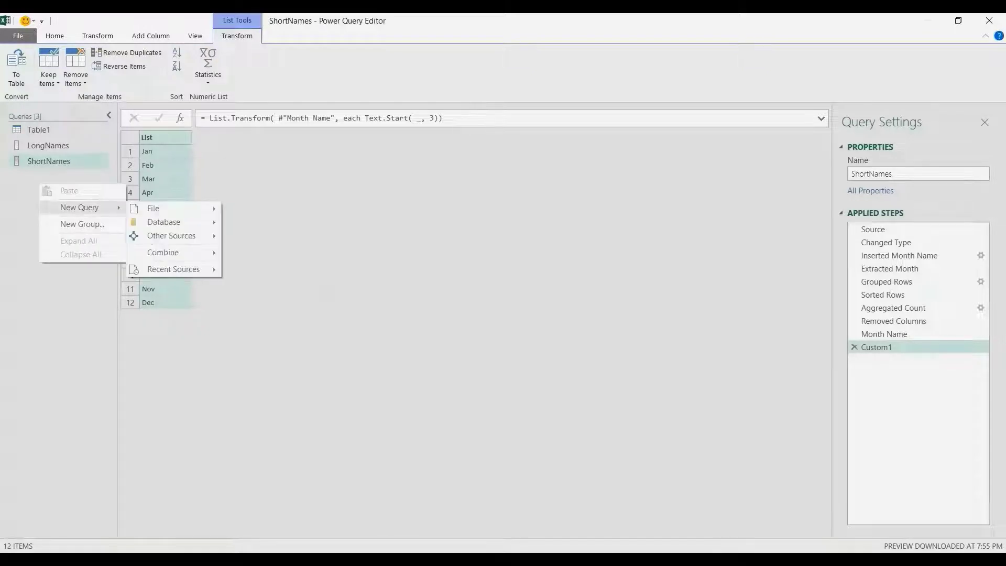
mouse_move(171, 236)
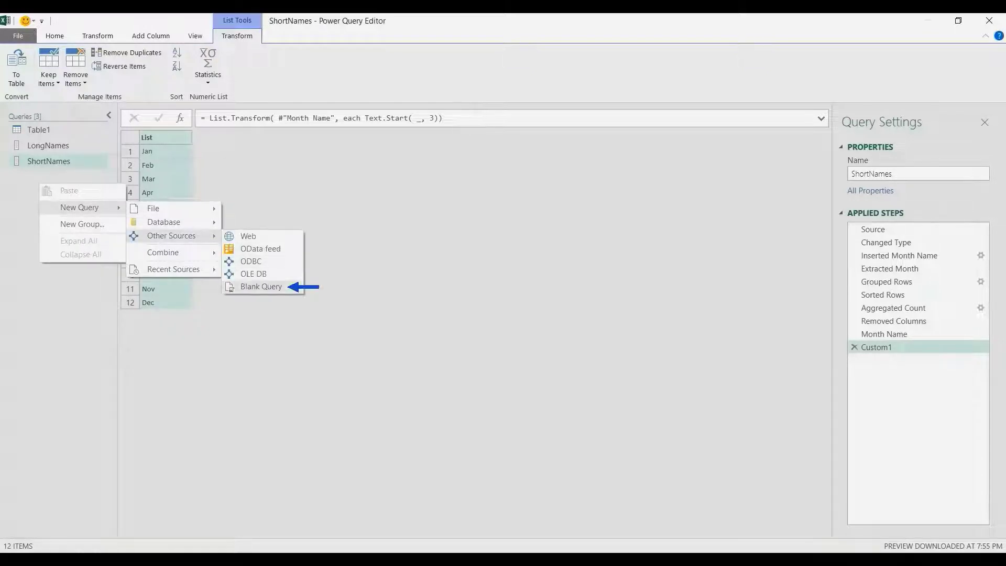
left_click(260, 287)
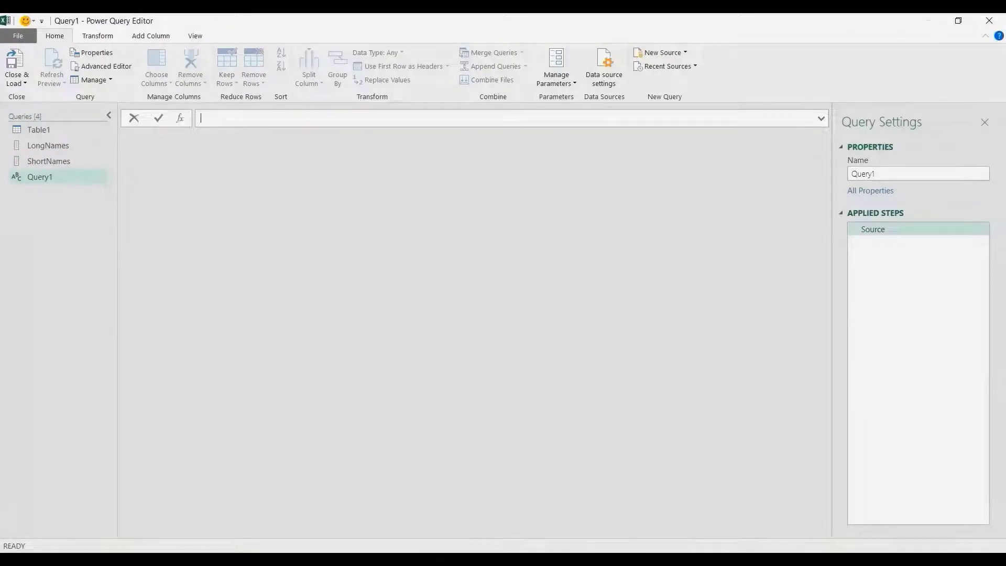
type("{LongNames, ShortNames}")
key("Return")
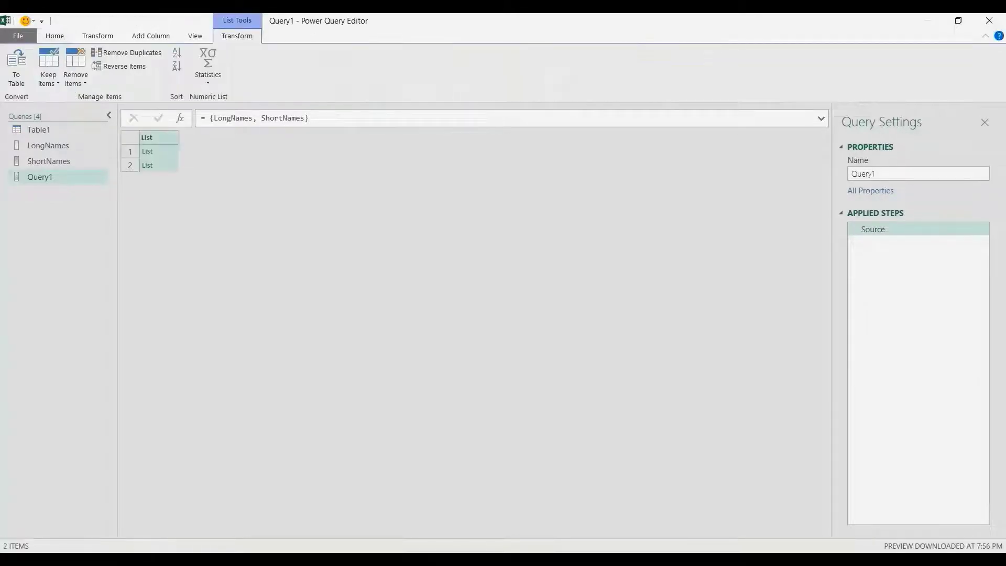
left_click(164, 151)
left_click_drag(209, 462, 210, 273)
left_click(165, 165)
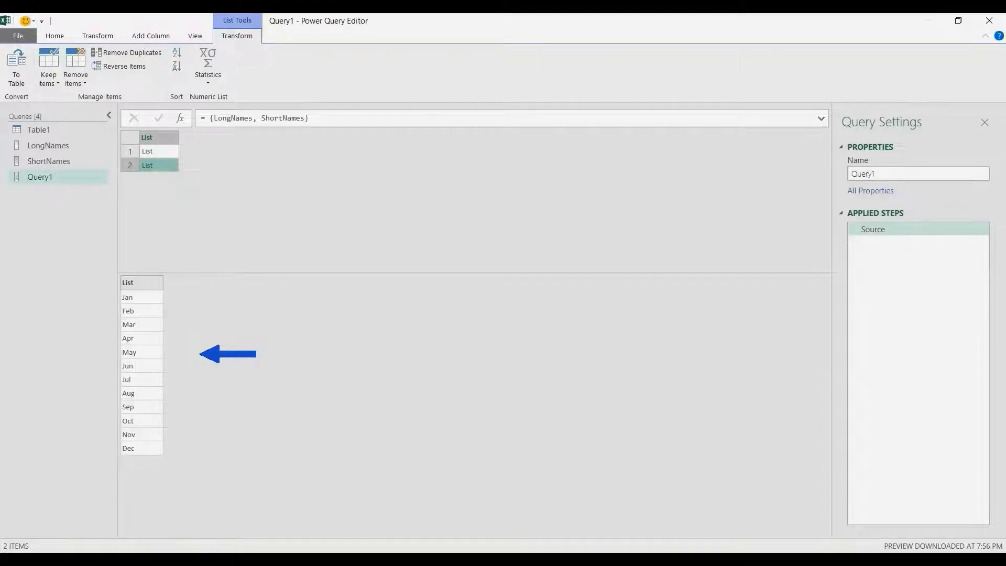
Step: Wrap the blank query's formula in List.Zip to pair long and short names, and preview the first pair
left_click(210, 118)
type("List.Zip(")
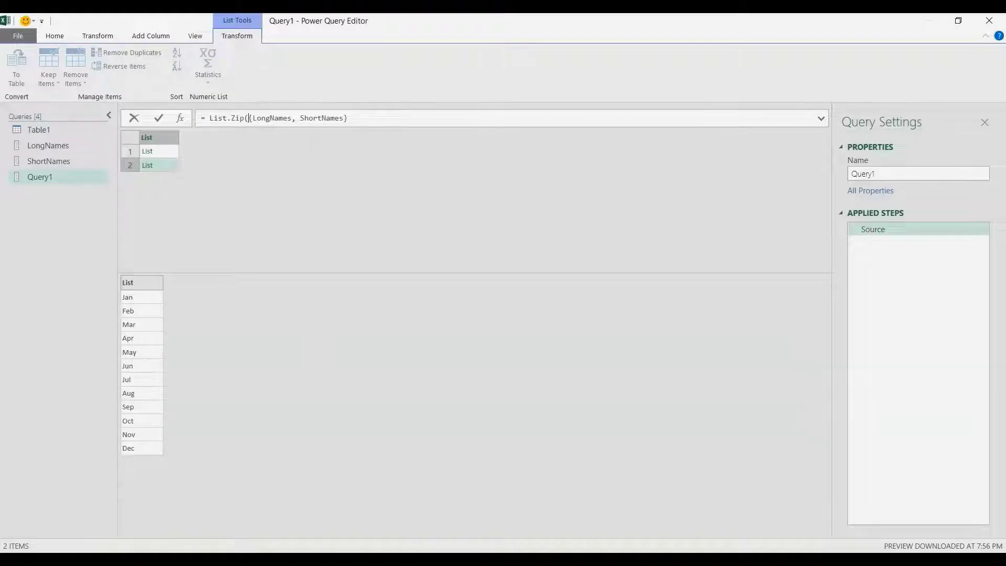
type(")")
key("Return")
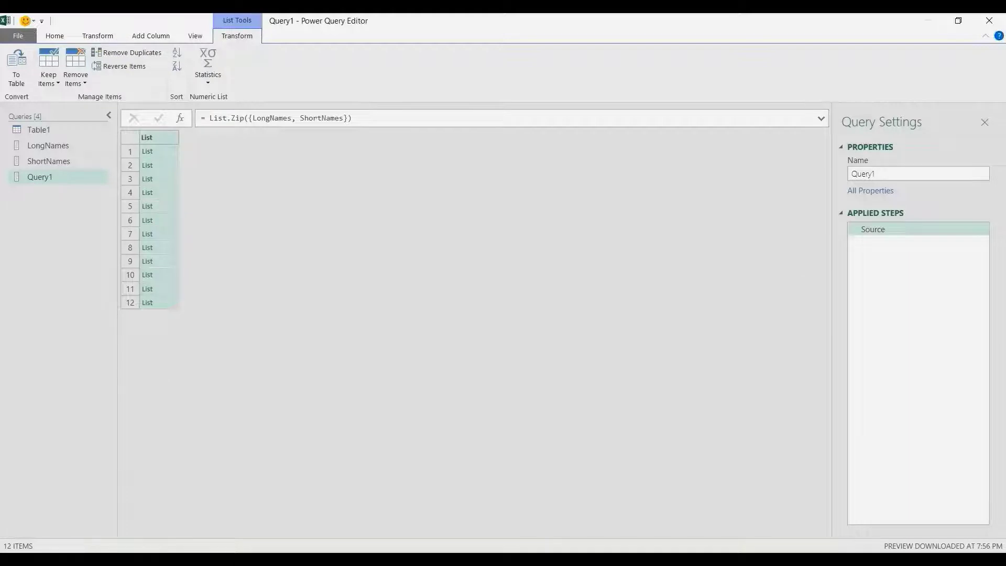
left_click(164, 151)
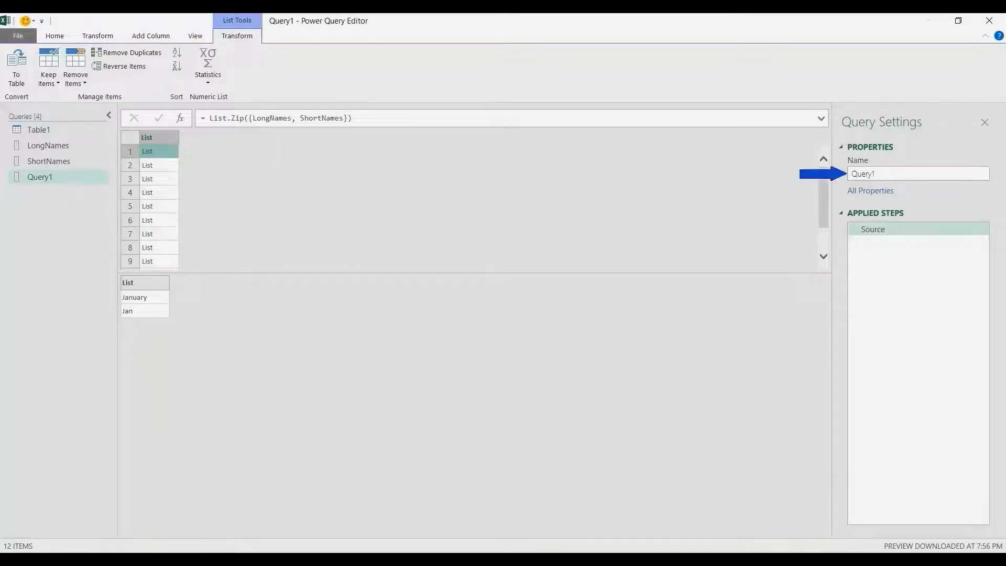
Step: Rename the zipped list query as CombinedList
double_click(863, 173)
type("CombinedList")
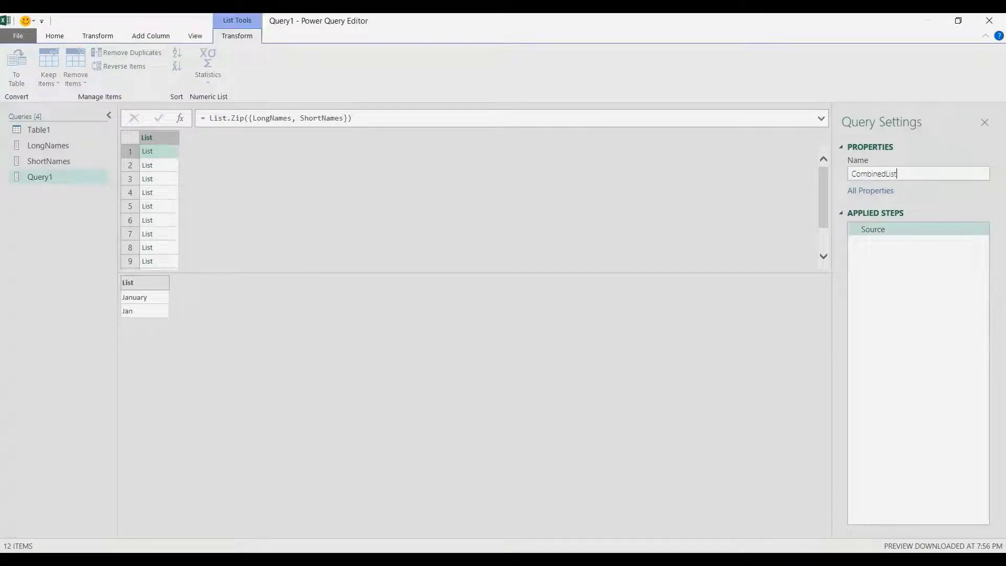
key("Return")
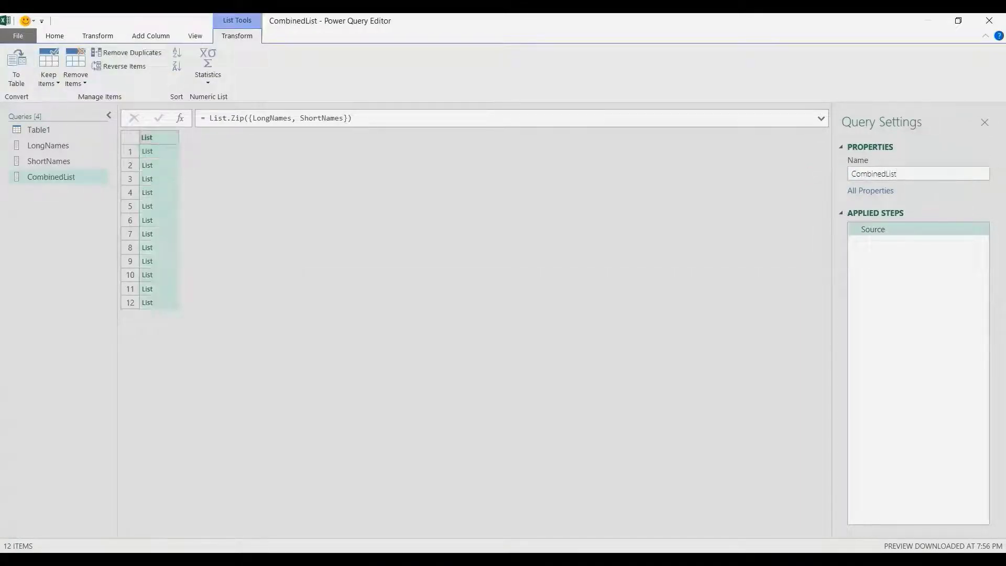
Step: Transpose the Table1 query and promote its first row to headers
left_click(38, 130)
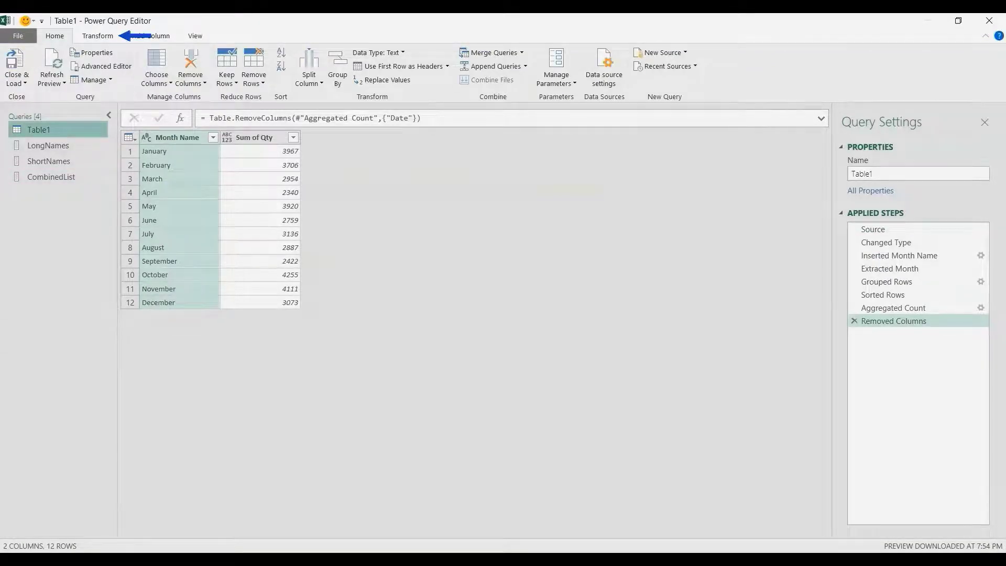
left_click(97, 36)
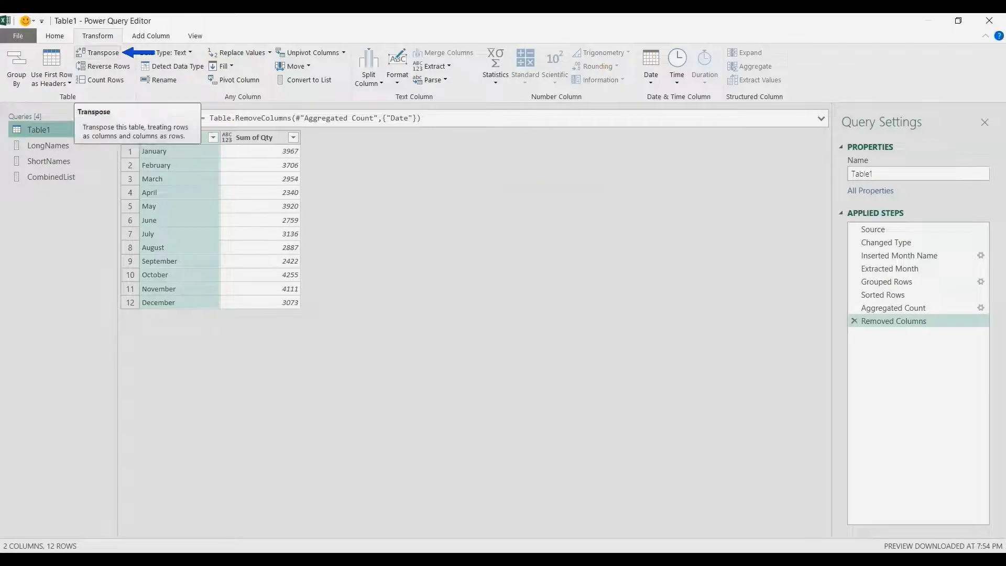
left_click(100, 52)
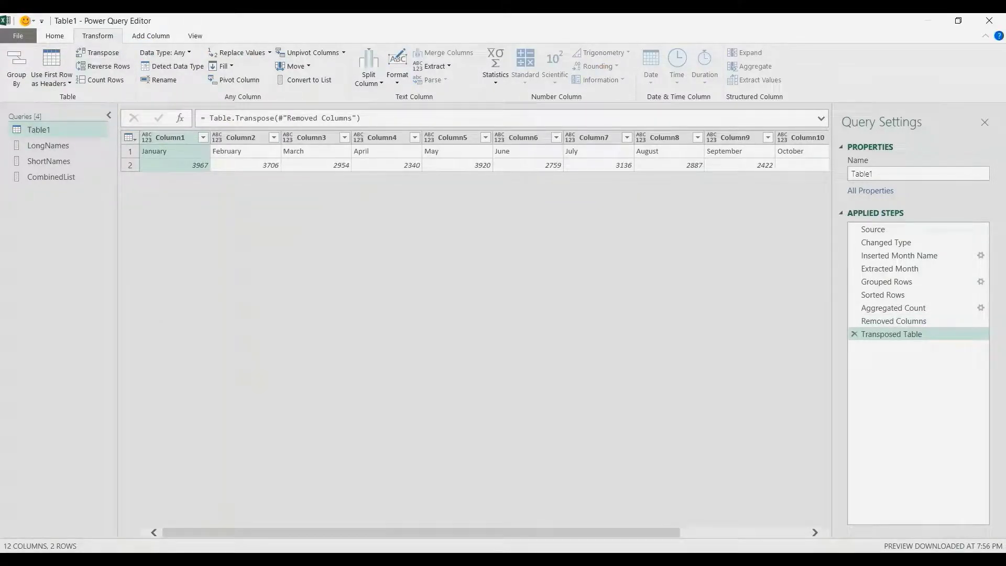
left_click(51, 81)
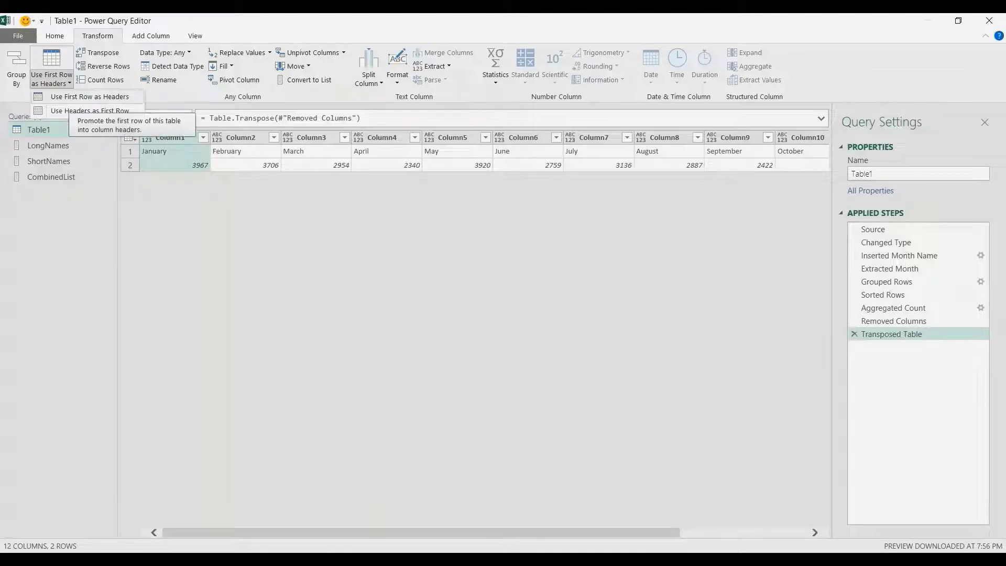
left_click(90, 96)
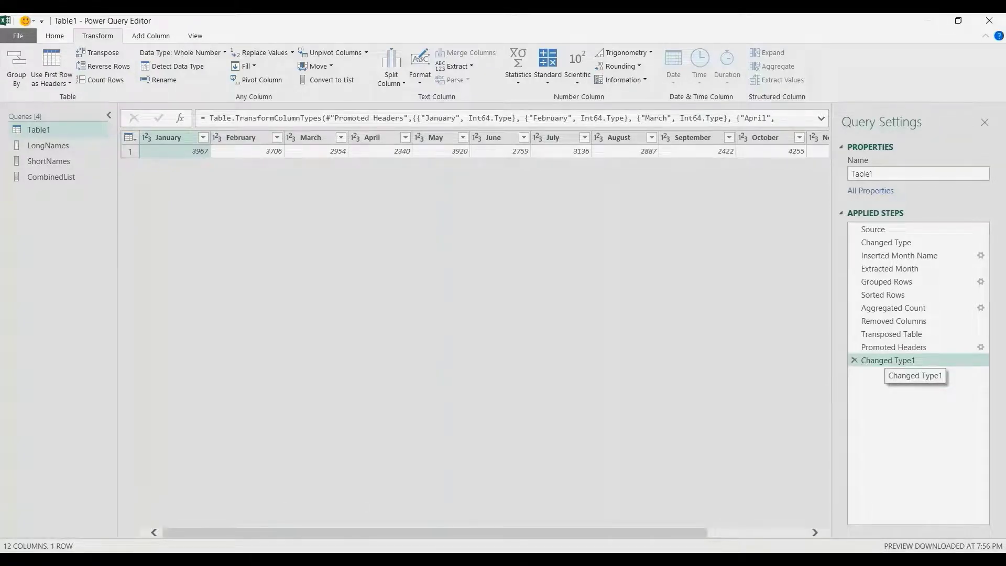
Step: Insert a step after Changed Type1 in Table1 with the formula = Table.RenameColumns( #"Changed Type1", CombinedList)
right_click(899, 360)
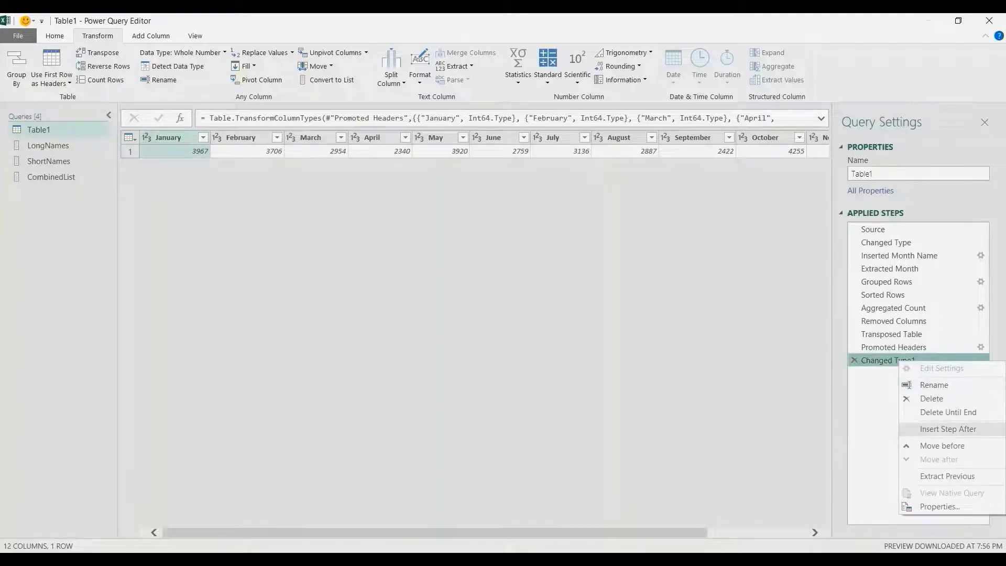
left_click(948, 429)
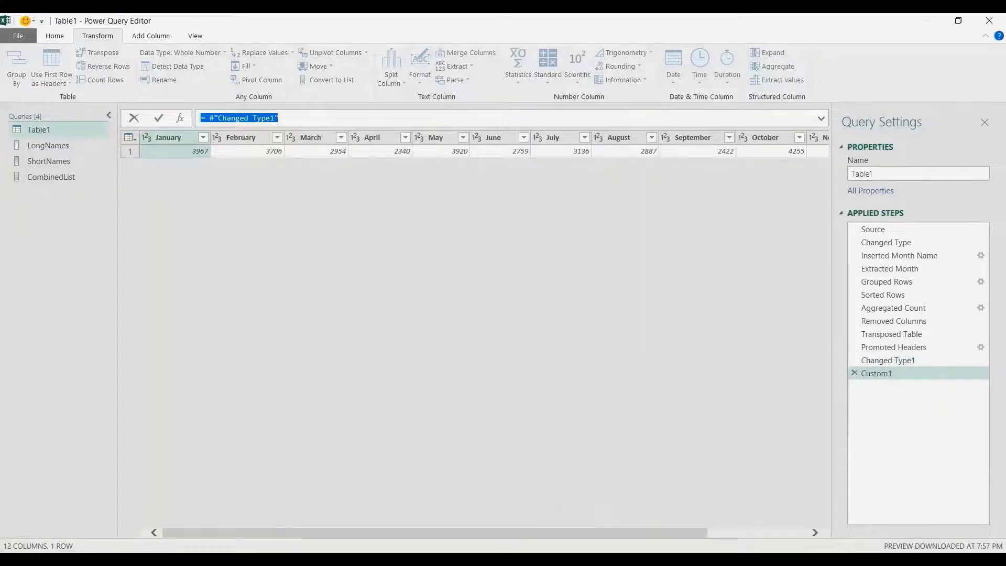
left_click(205, 118)
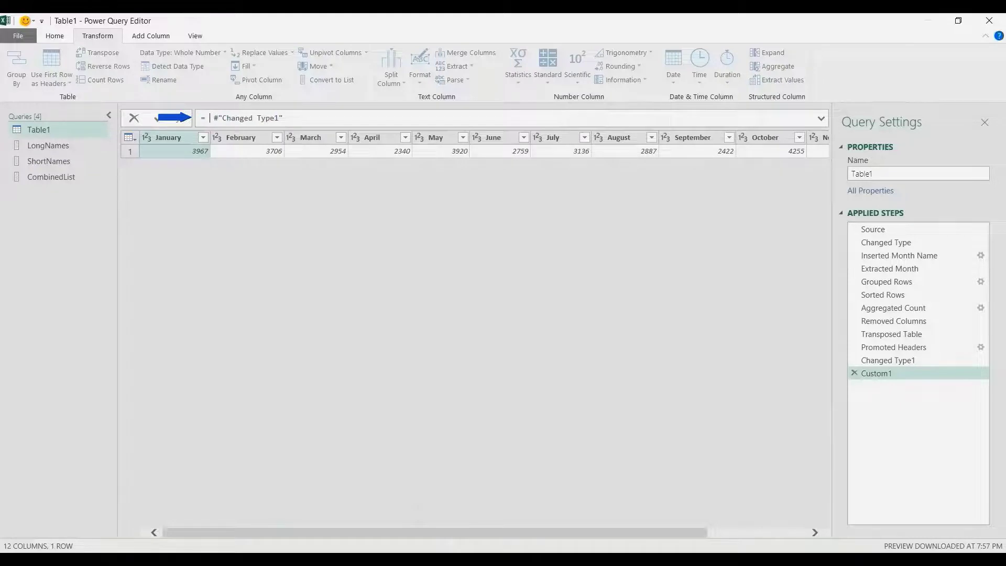
type("Table.Rename")
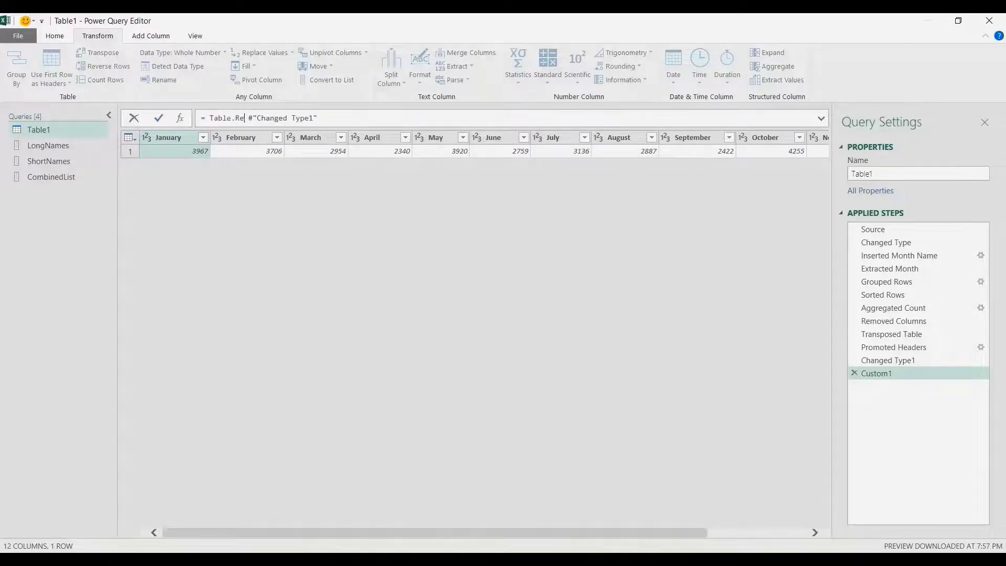
type("Columns(")
left_click_drag(369, 118, 308, 118)
key("shift+Left")
key("shift+Left")
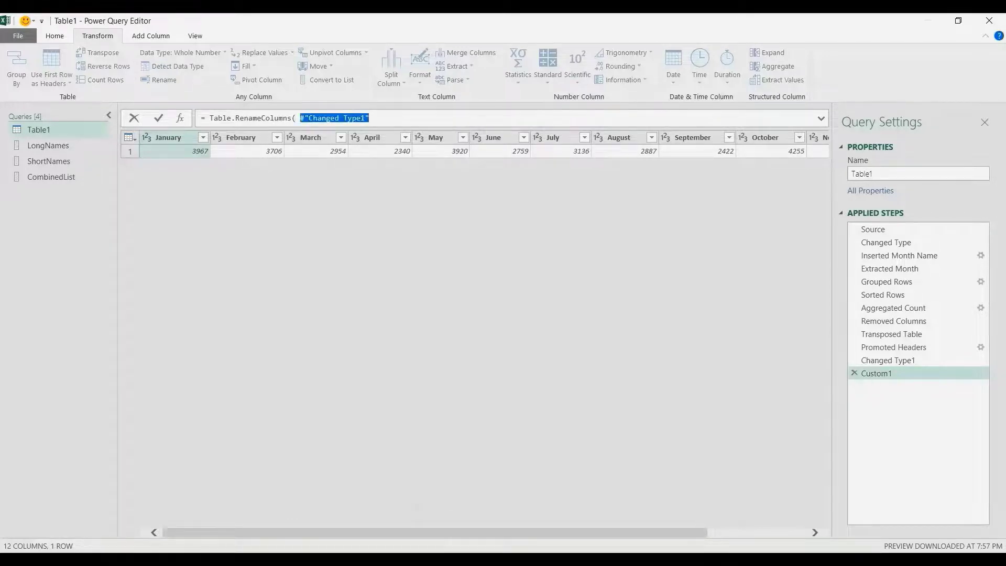
key("Right")
type(",")
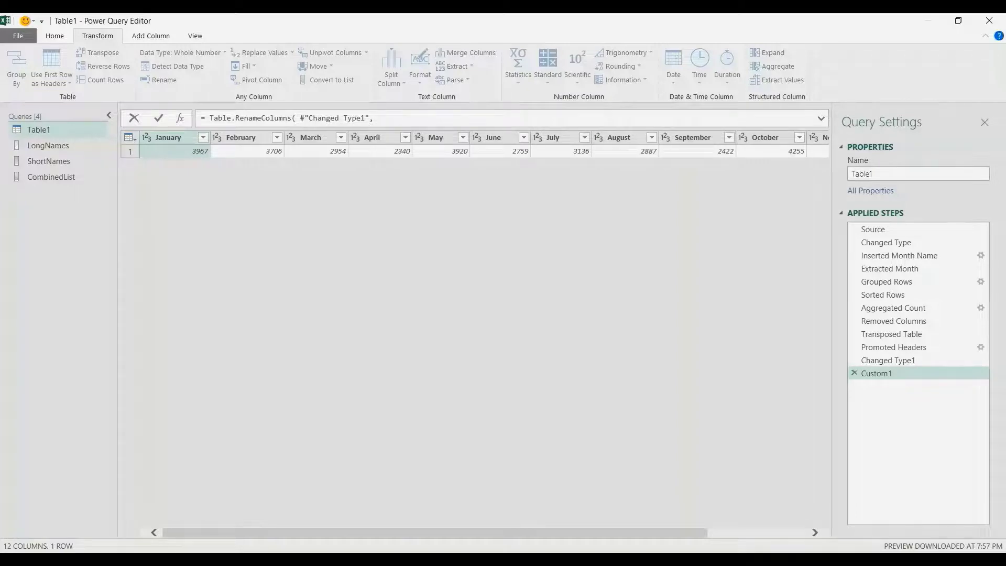
type("CombinedList)")
key("Return")
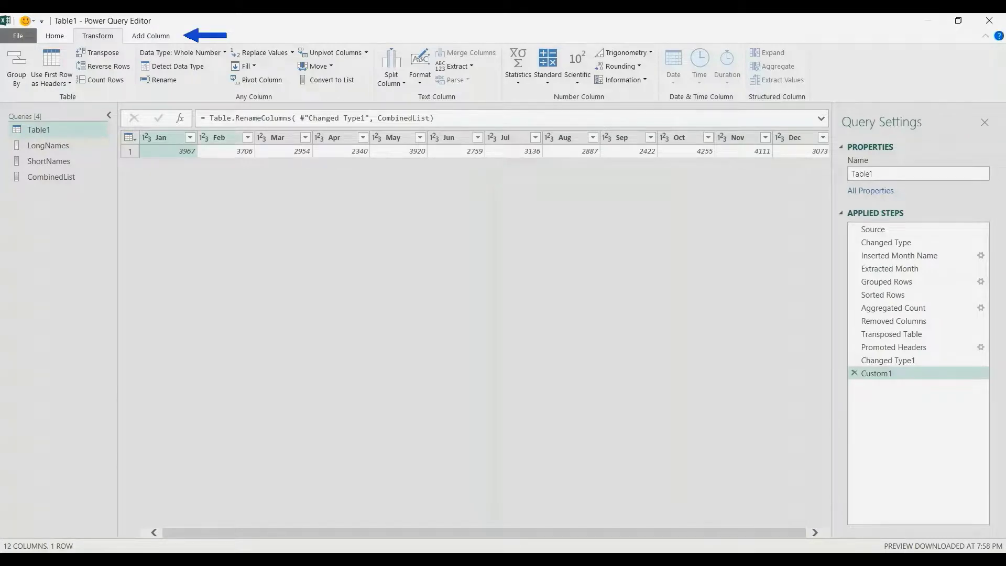
Step: Add a custom column named Sales to Table1 with the formula "Total Qty Sold"
left_click(150, 36)
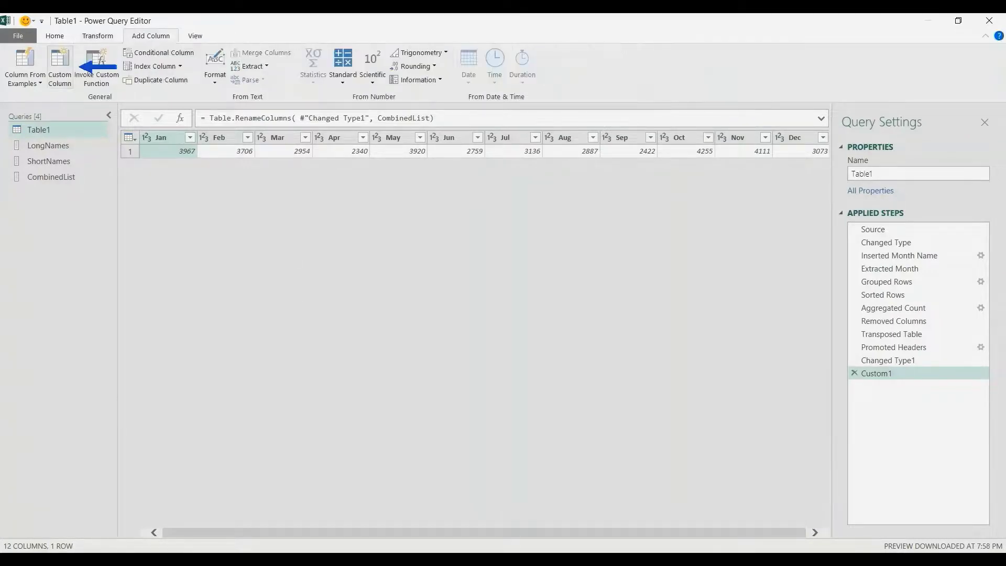
left_click(60, 66)
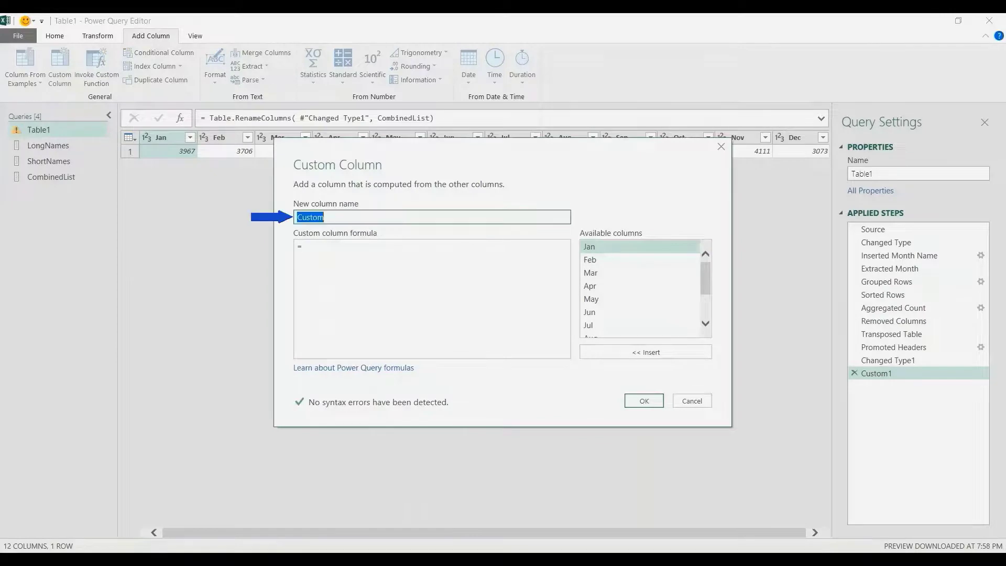
type("Sales")
key("Tab")
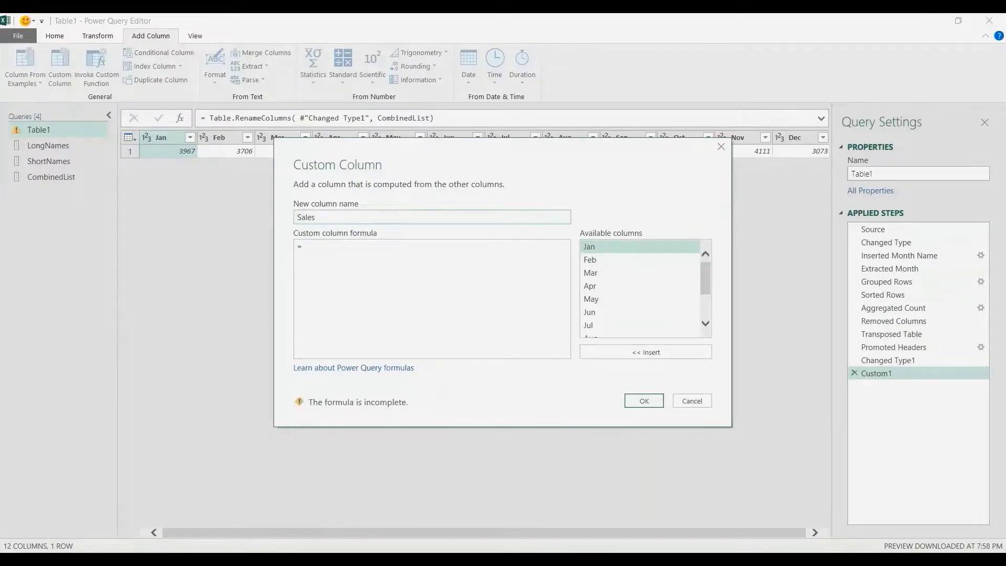
type("\"Total")
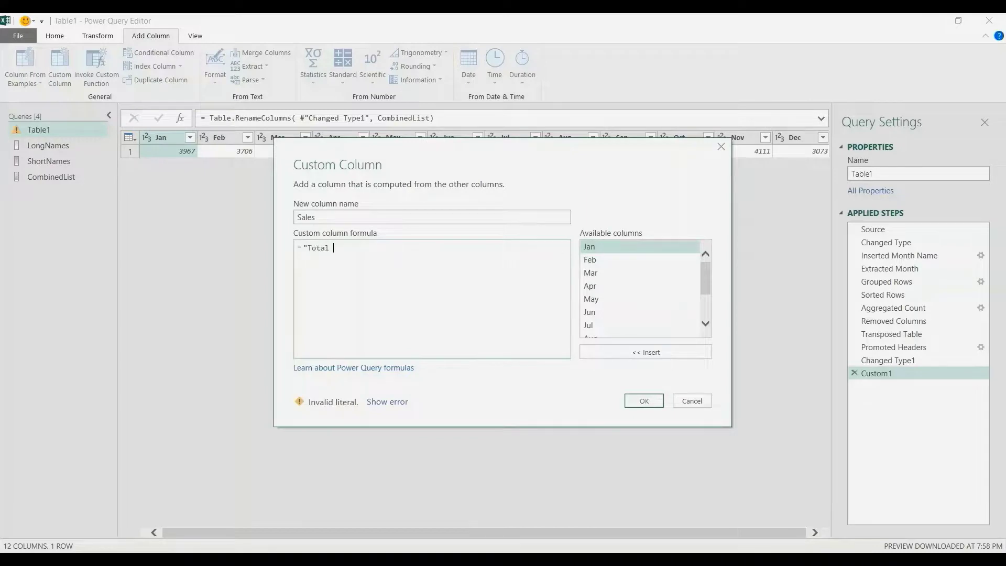
type(" Qty Sold\"")
key("Return")
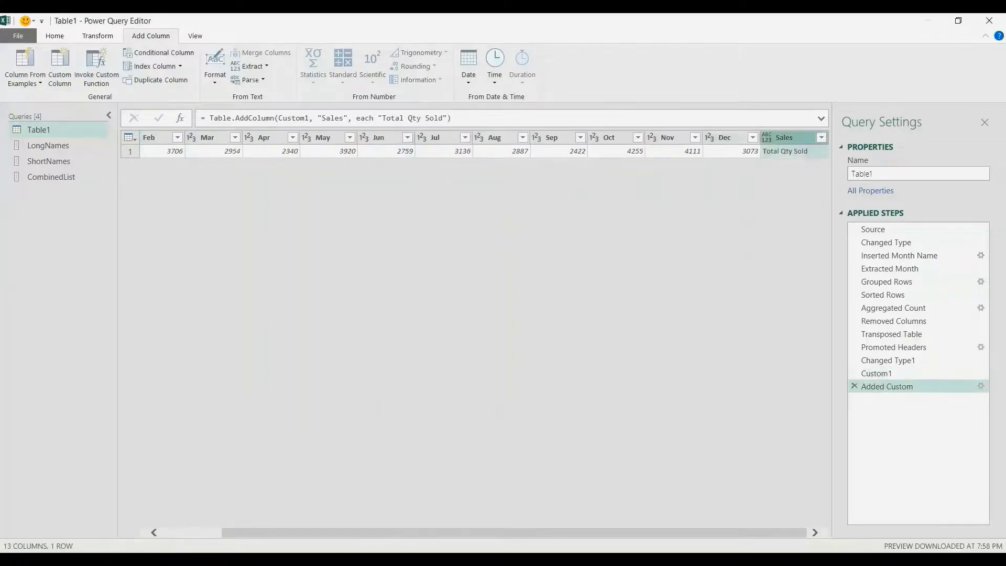
Step: Move the Sales column to the beginning of Table1, before the Jan column
right_click(802, 138)
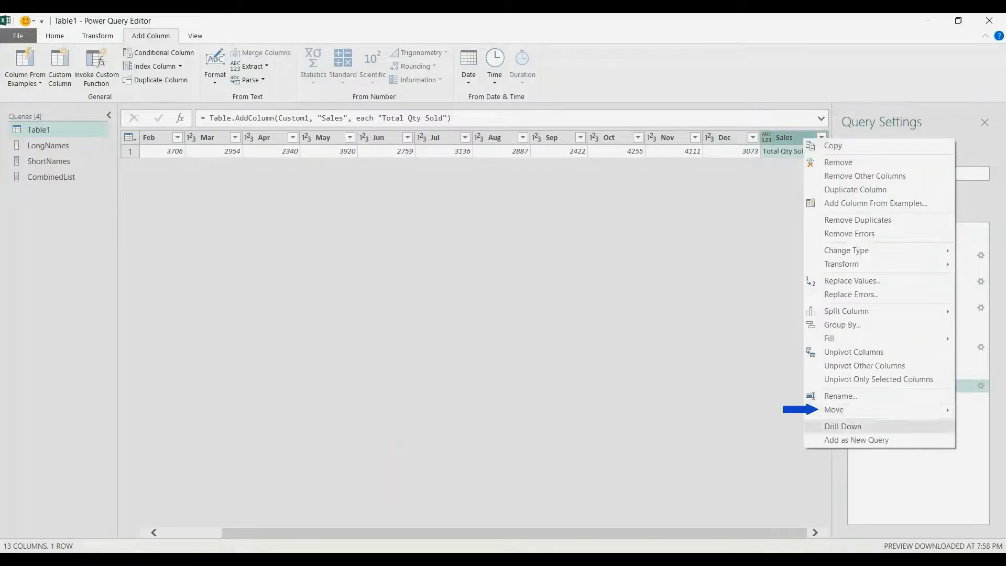
mouse_move(839, 410)
left_click(758, 435)
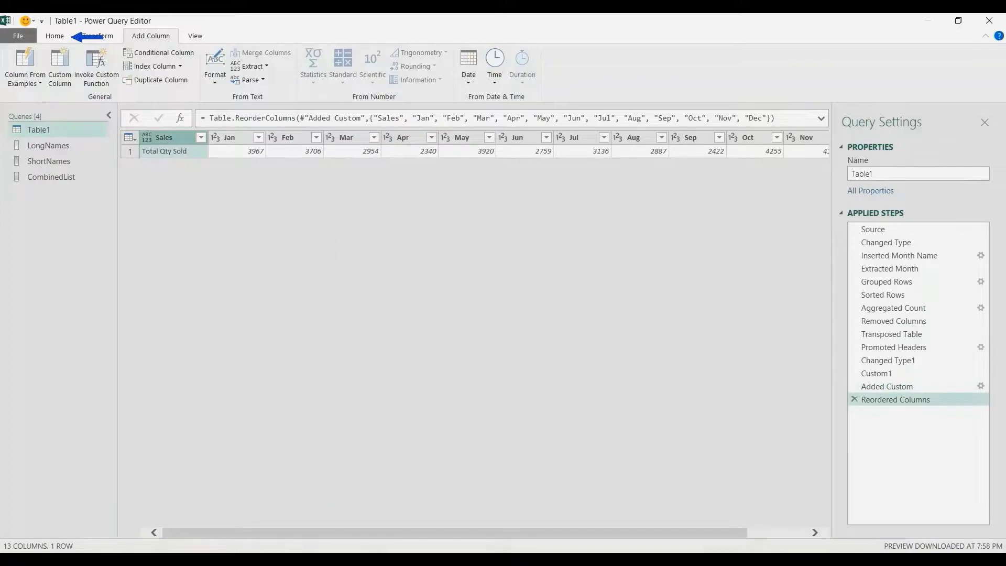
Step: Close the query editor and load all queries to the workbook as connections only
left_click(55, 36)
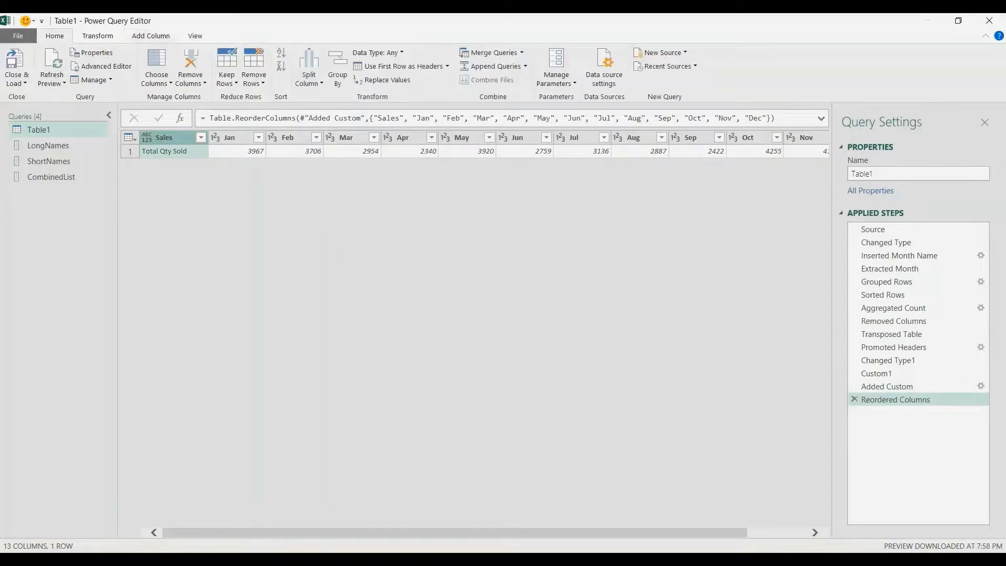
left_click(16, 79)
left_click(45, 110)
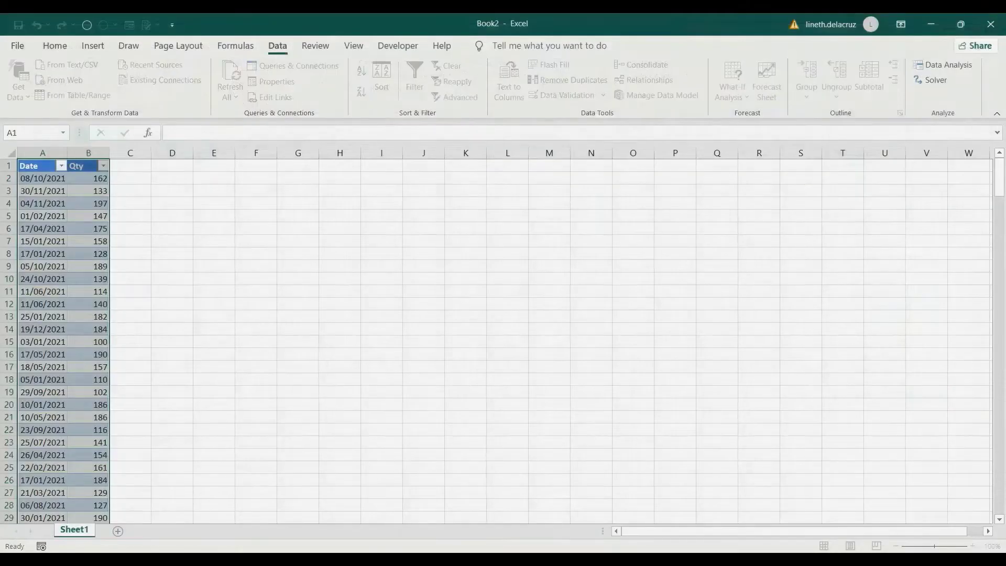
left_click(120, 371)
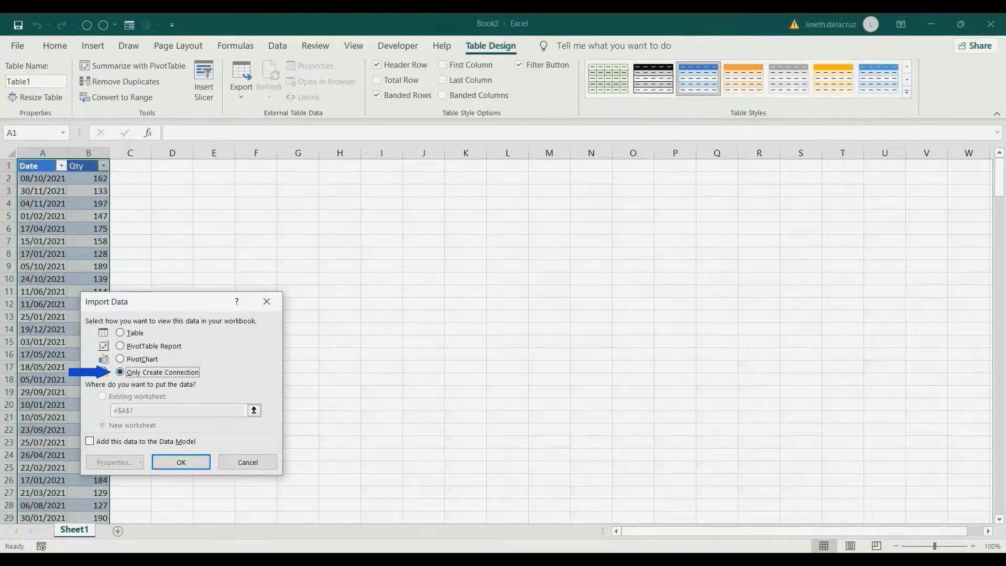
left_click(180, 462)
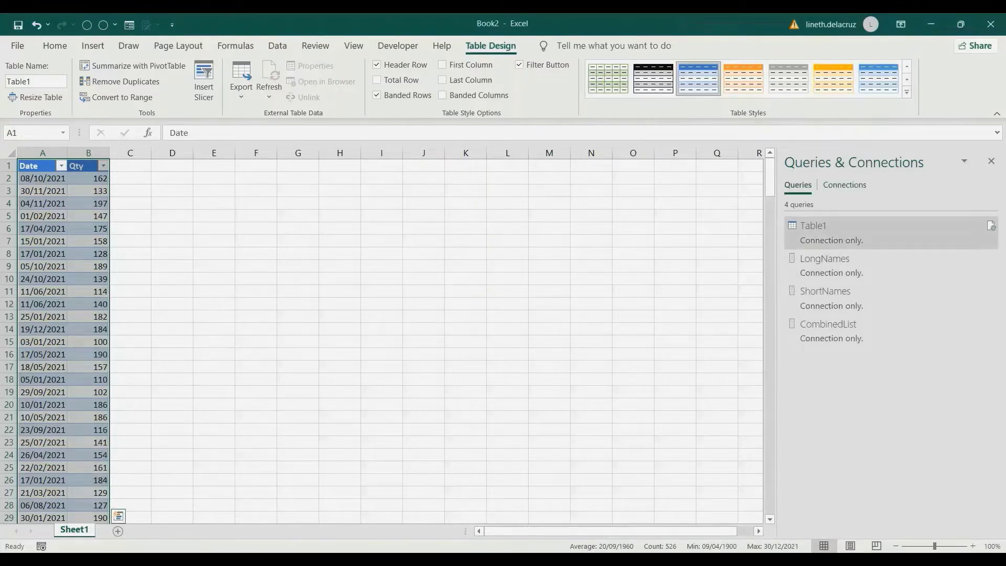
Step: Load the Table1 query as a table in the existing worksheet at cell E1 of Sheet1
right_click(820, 233)
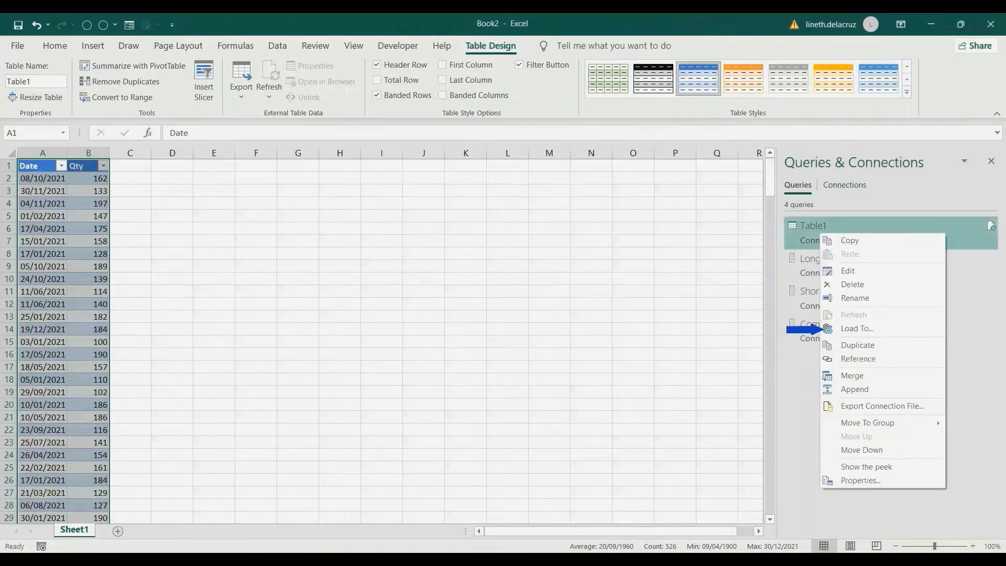
left_click(856, 329)
left_click(120, 333)
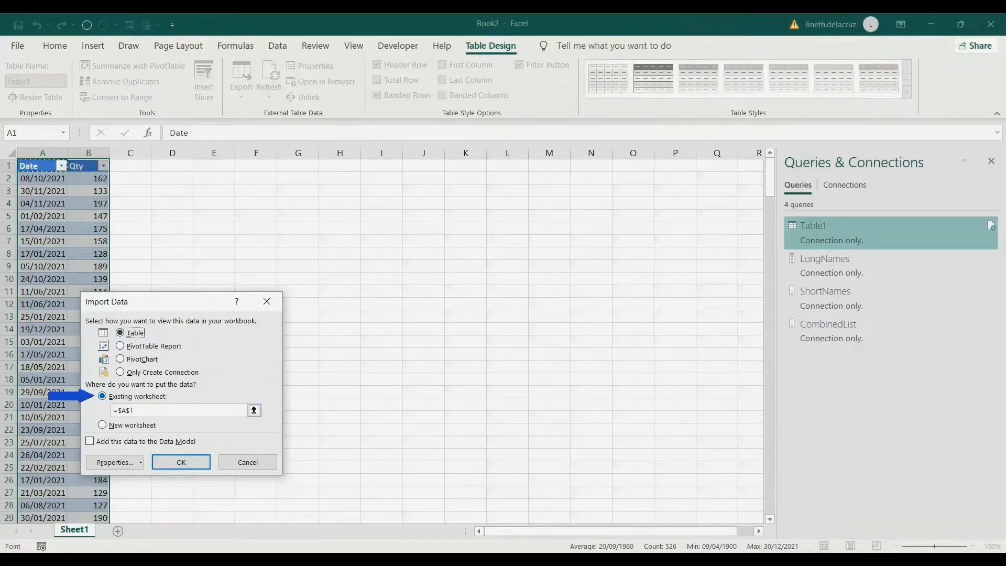
left_click(214, 165)
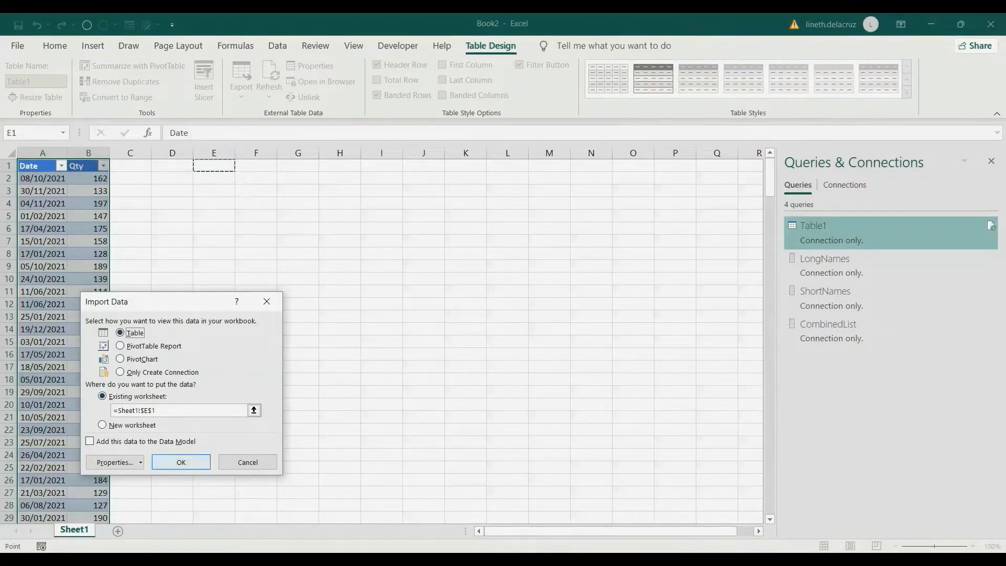
left_click(182, 462)
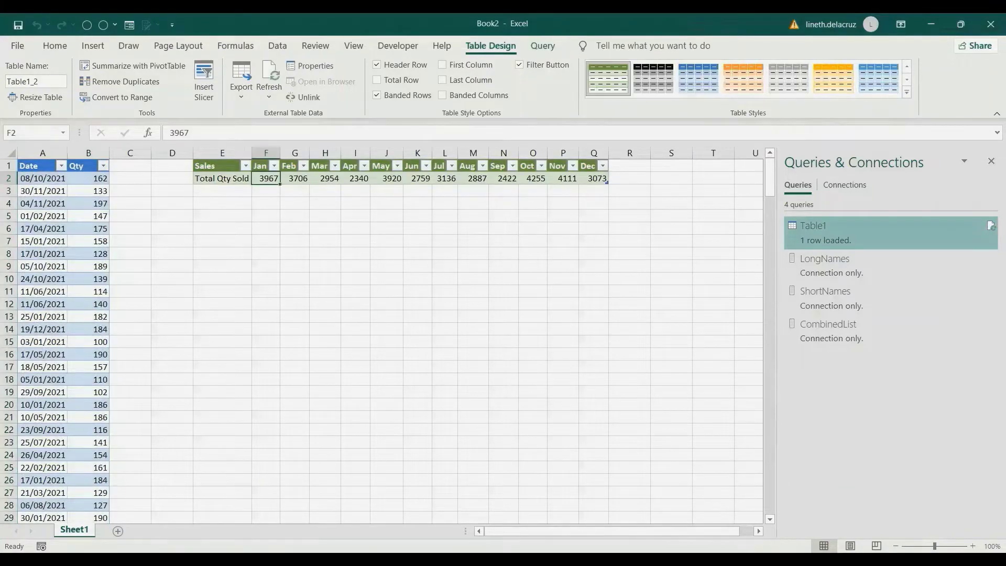
Step: Compare the sum of the monthly totals from Jan to Dec with the sum of the source table's Qty column
key("ctrl+shift+Right")
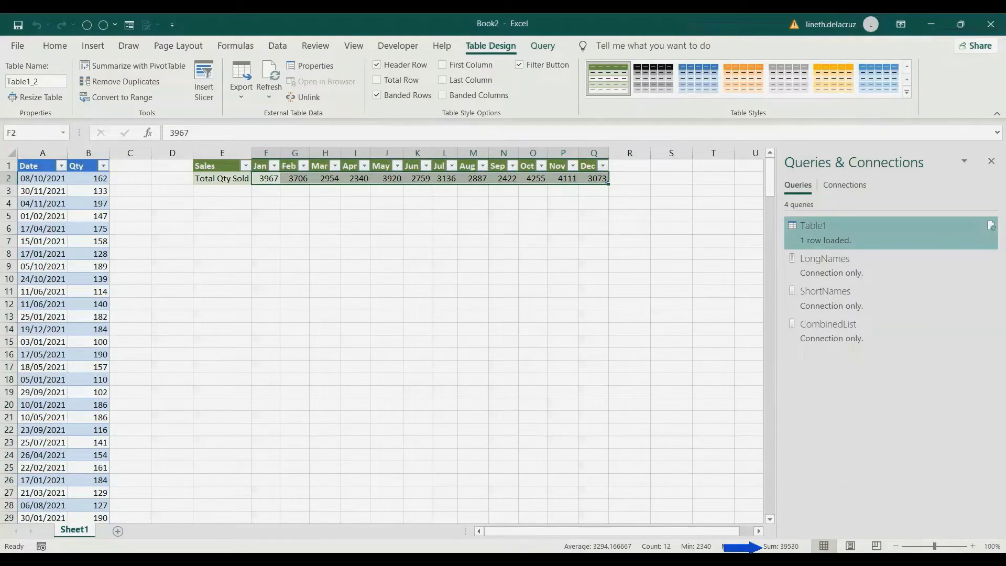
left_click(88, 179)
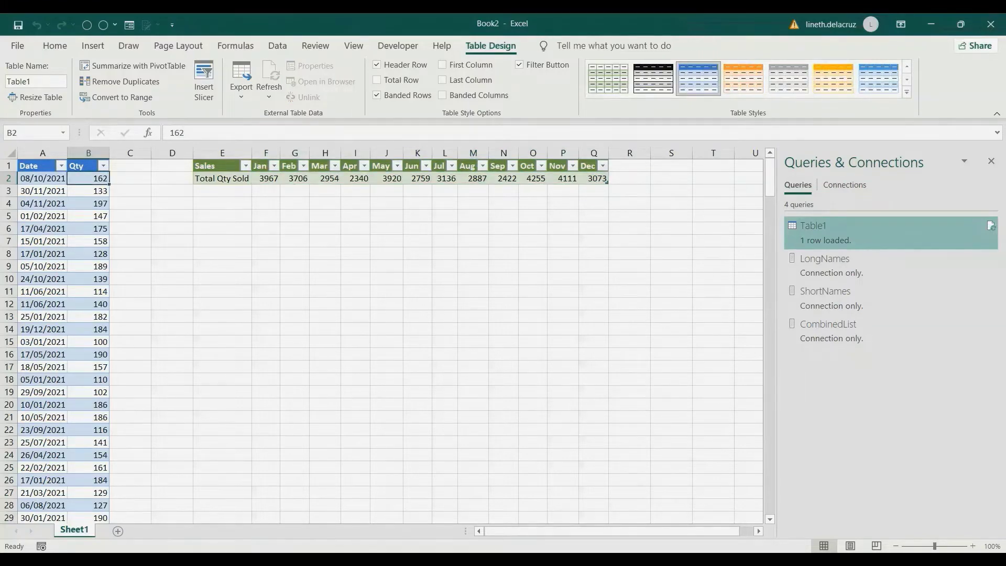
key("ctrl+shift+Down")
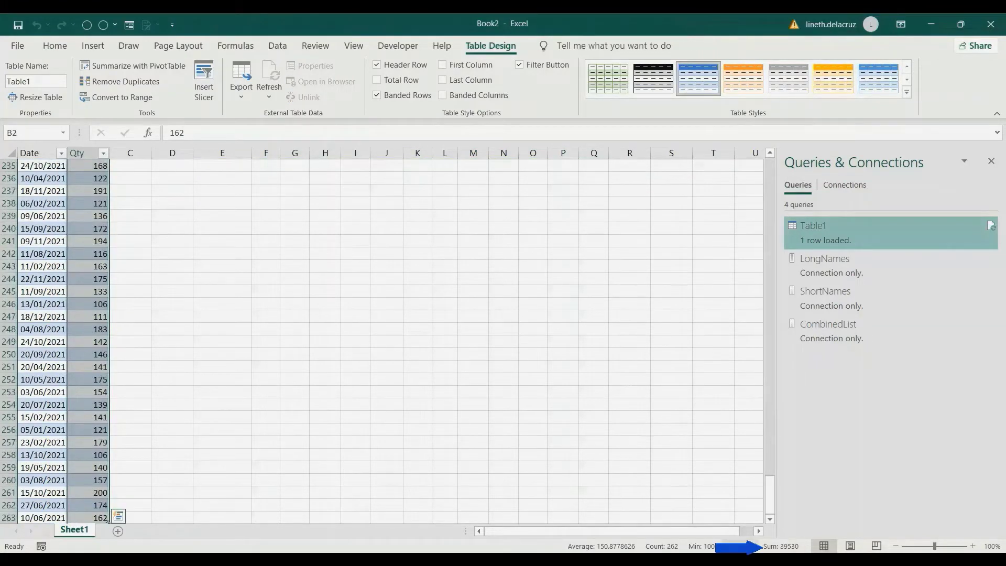
key("ctrl+Up")
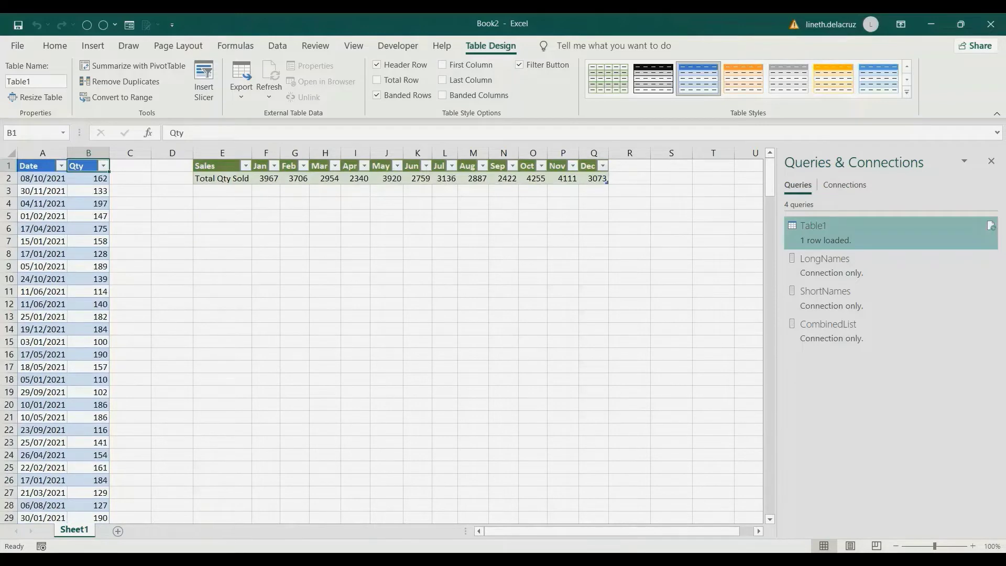